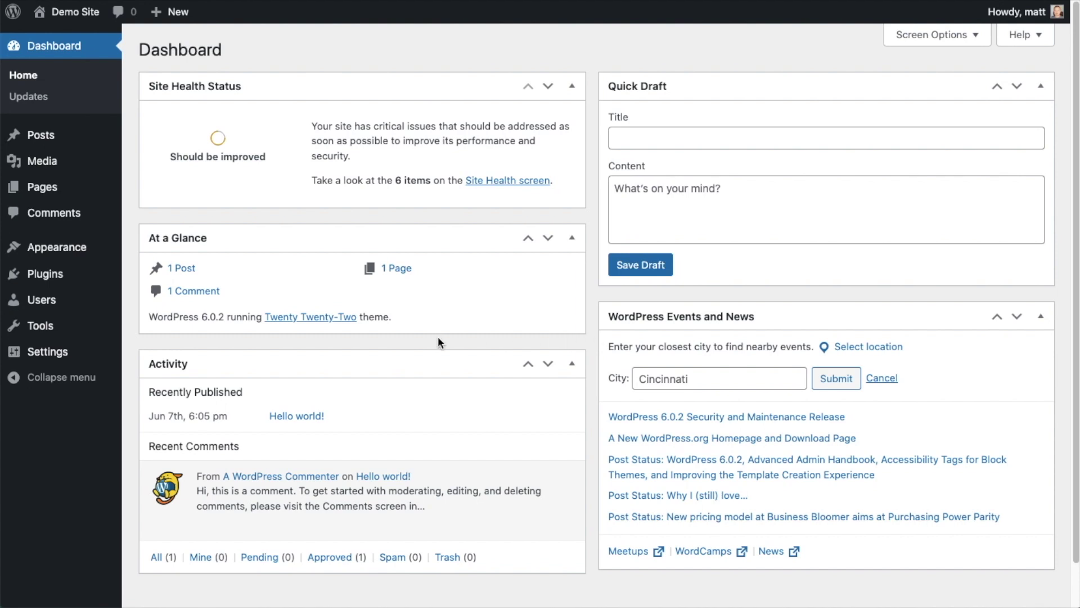
Go through the Plugins page to the Add New Plugins screen
left_click(52, 275)
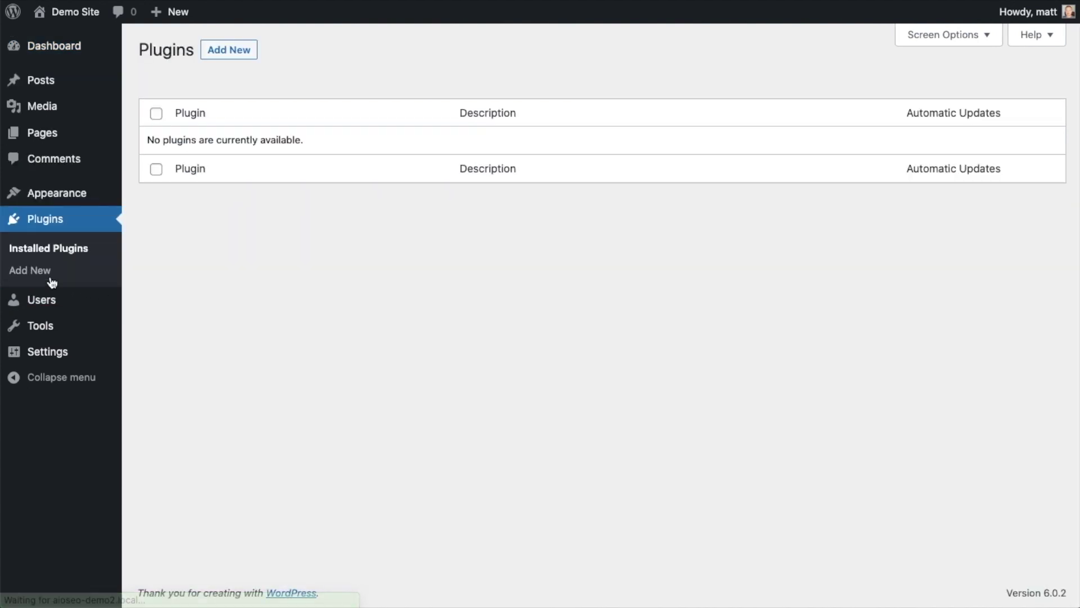
left_click(232, 50)
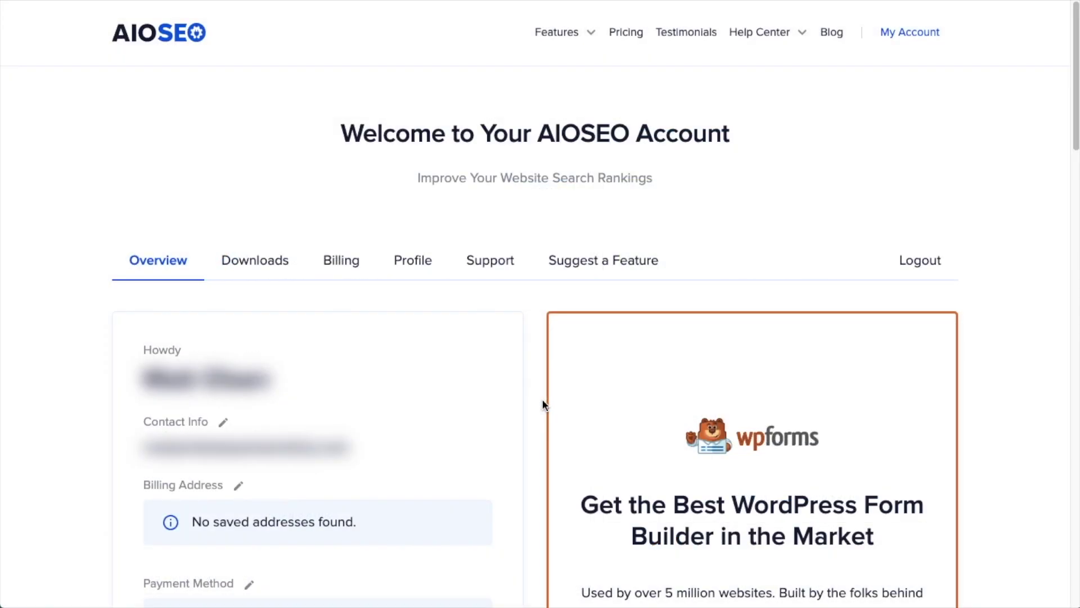
Download broken-link-checker-seo.zip from the AIOSEO account's Downloads list
left_click(272, 267)
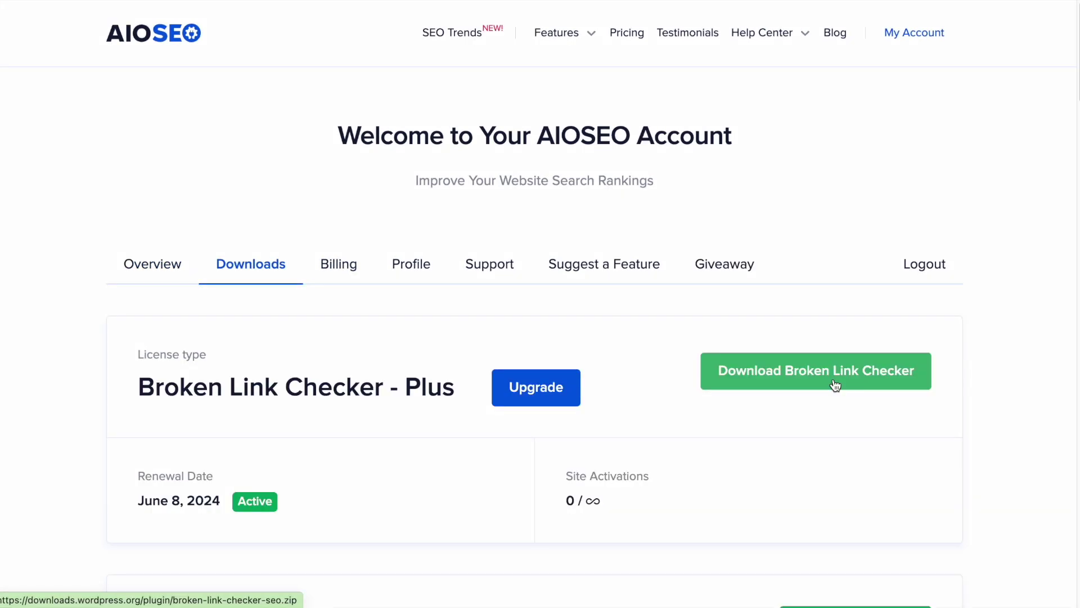
left_click(834, 384)
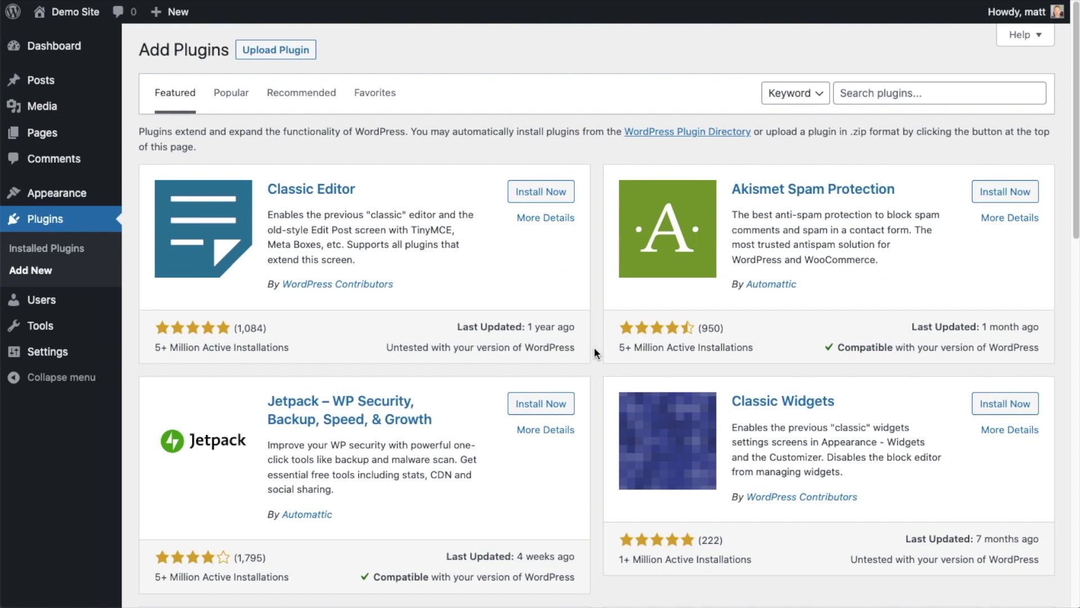
Upload broken-link-checker-seo.zip as a plugin, install it and activate it
left_click(293, 49)
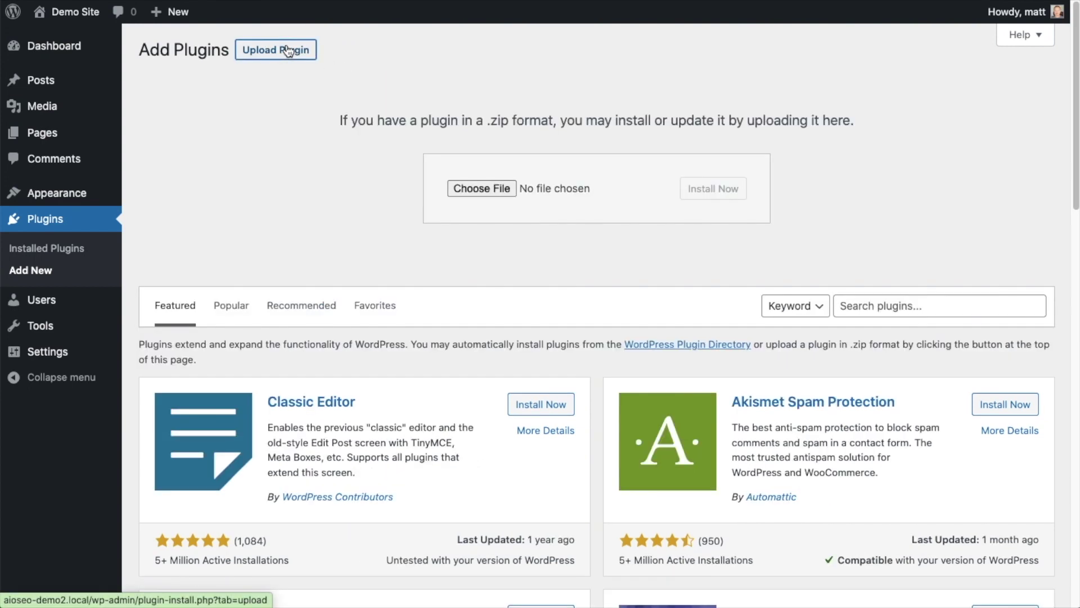
left_click(482, 188)
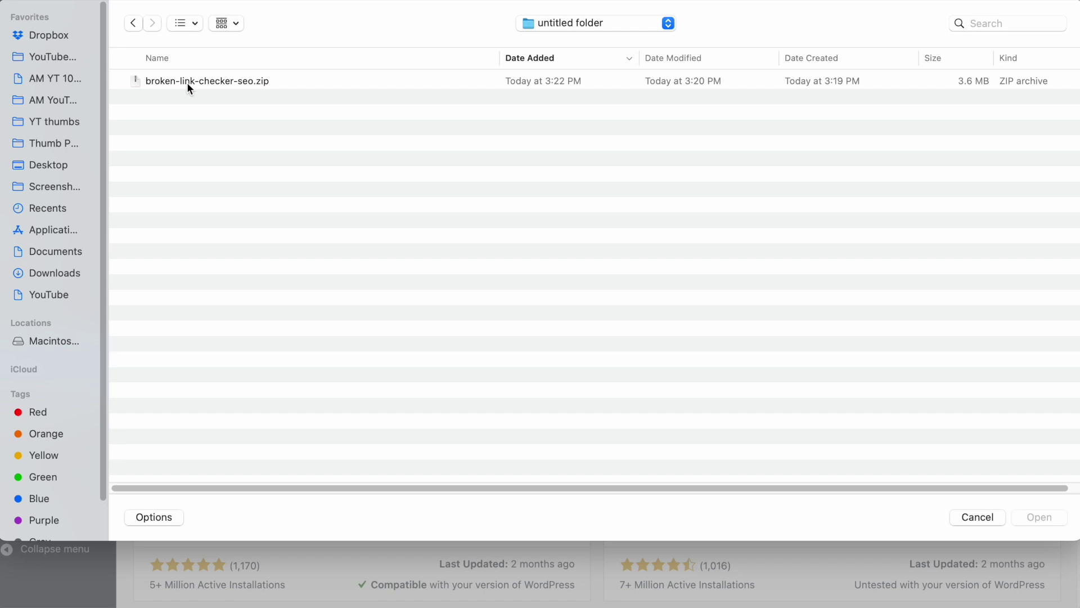
double_click(187, 82)
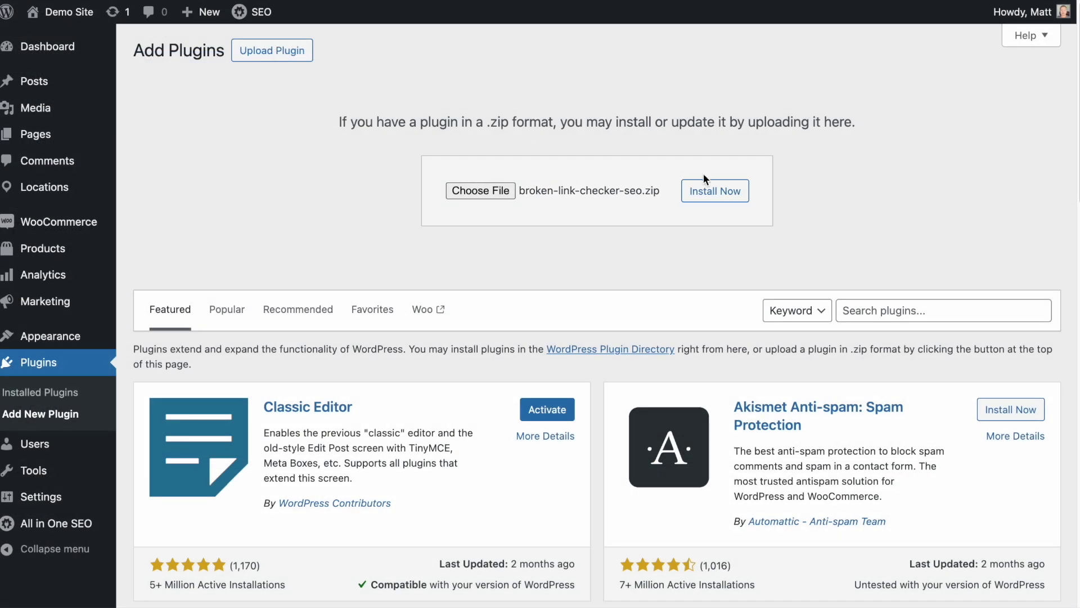
left_click(726, 195)
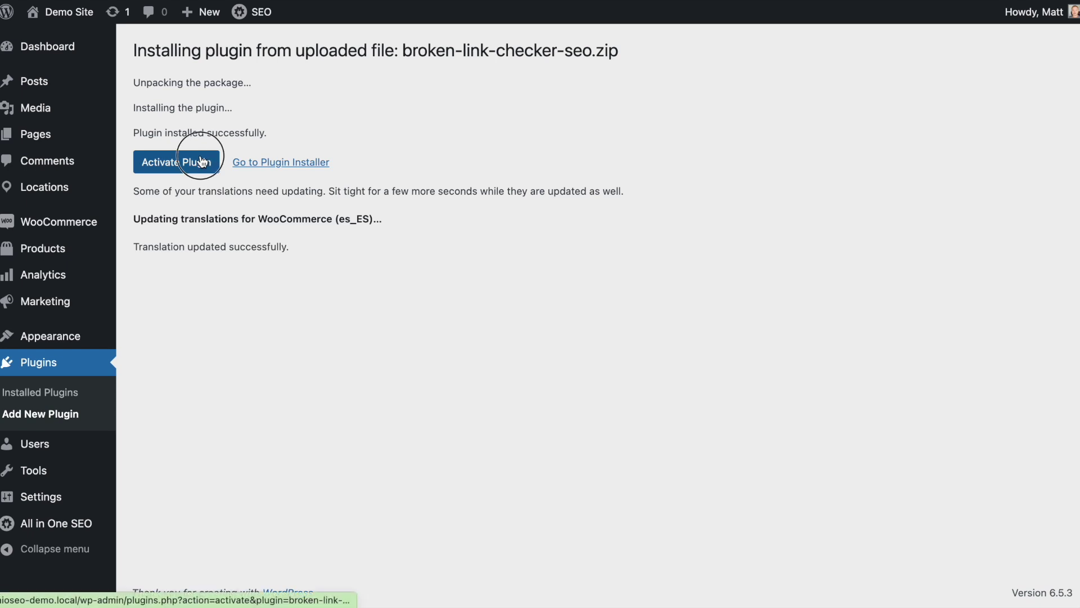
left_click(201, 162)
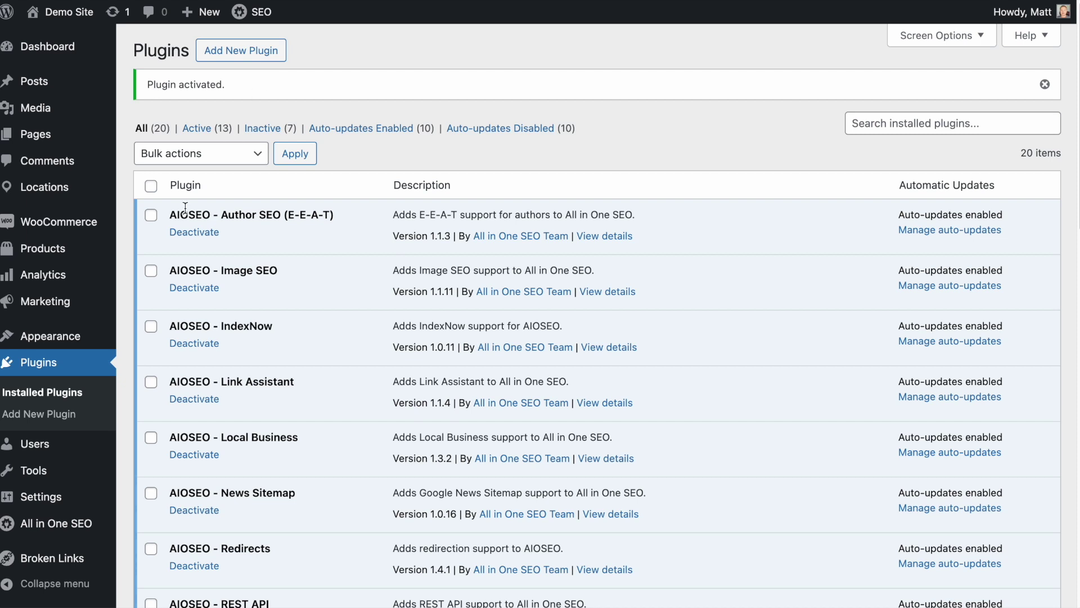
Open the Broken Links report showing 29 broken of 73 links and 12 redirects
mouse_move(41, 563)
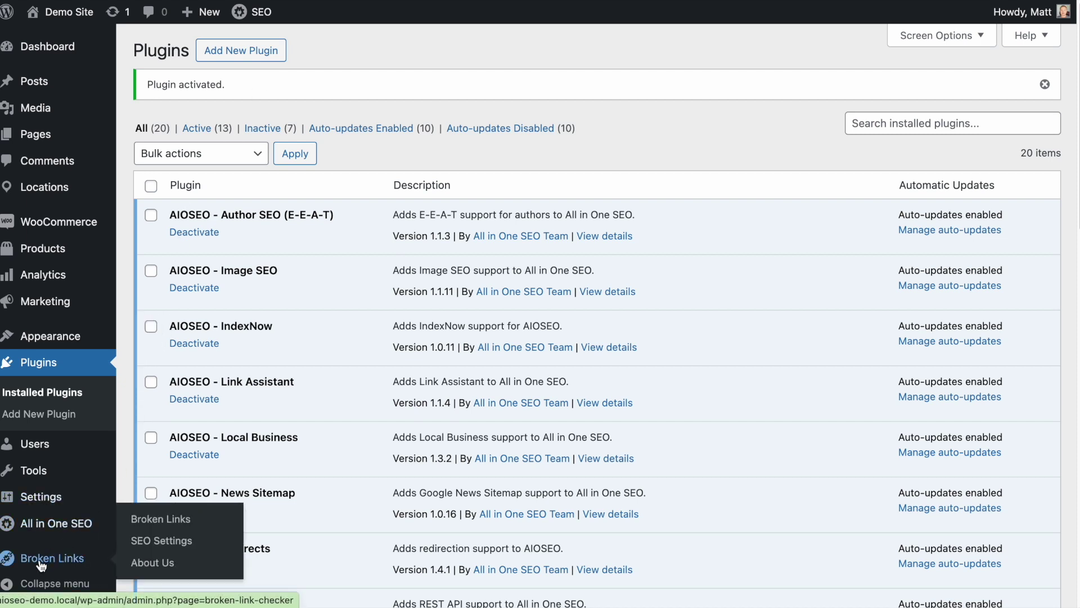
left_click(41, 560)
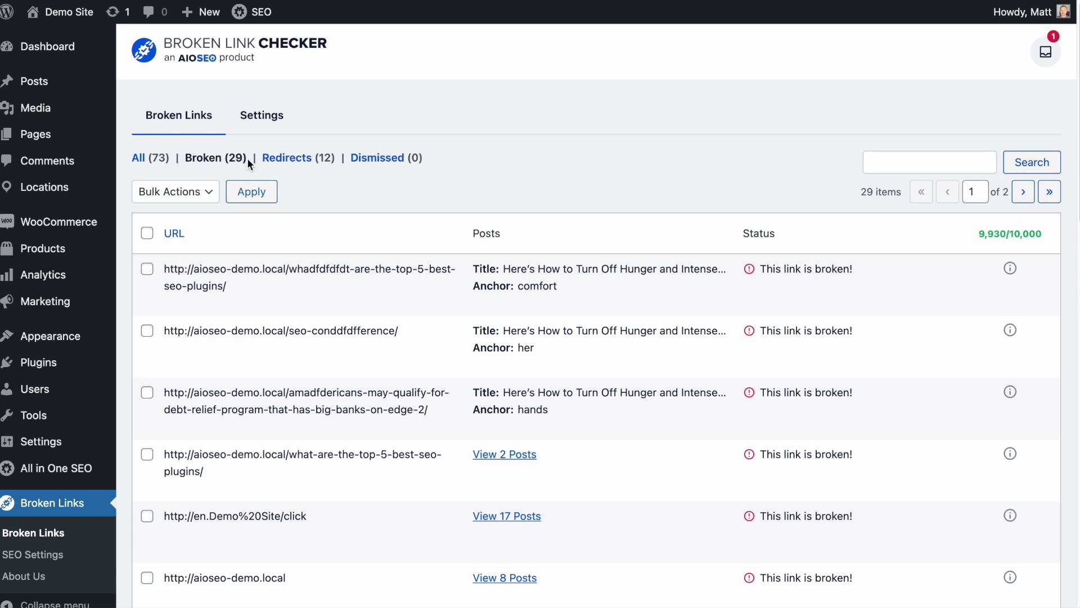
left_click_drag(248, 157, 187, 157)
scroll(838, 388, "down", 8)
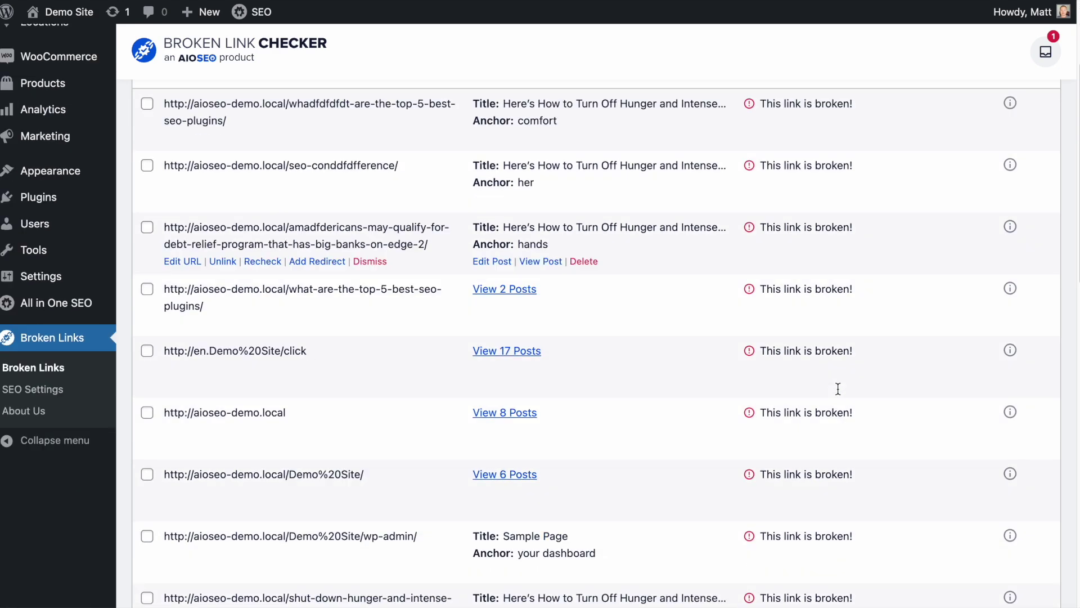
scroll(837, 388, "up", 8)
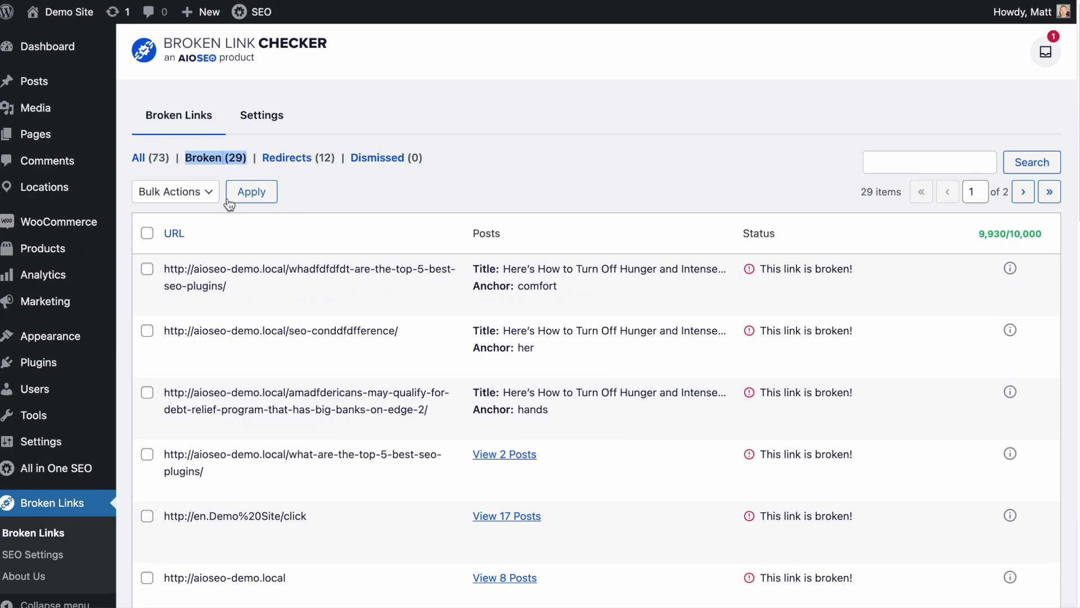
left_click(149, 163)
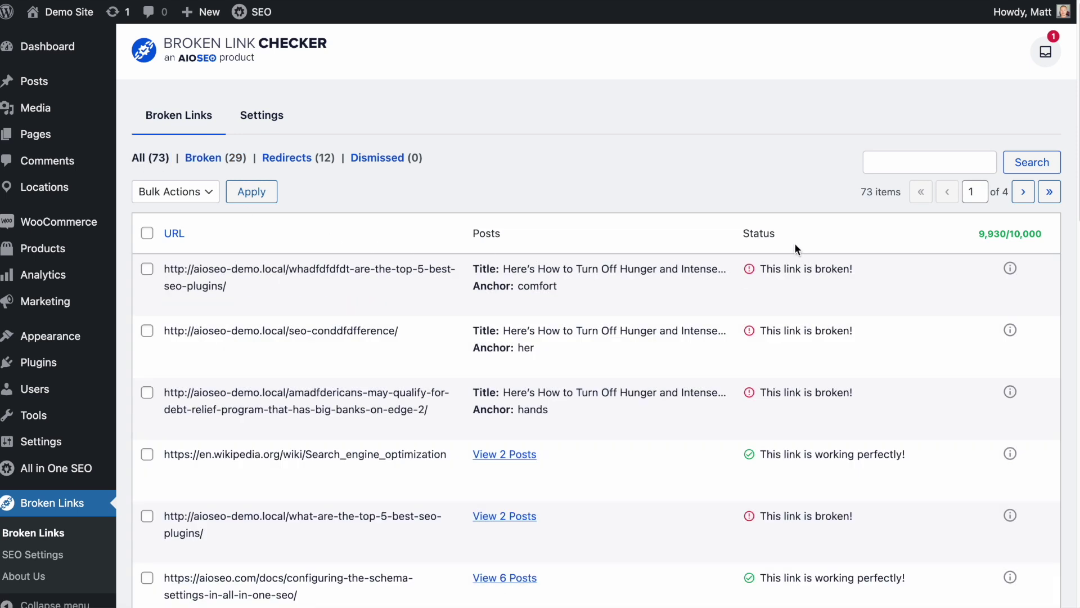
left_click_drag(859, 271, 742, 275)
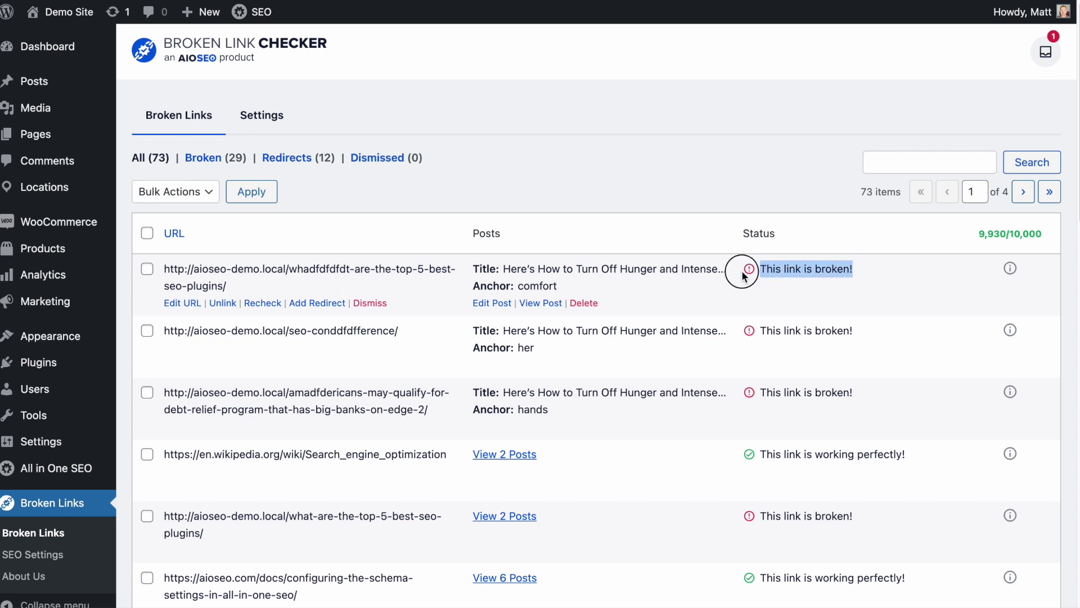
left_click_drag(911, 457, 749, 463)
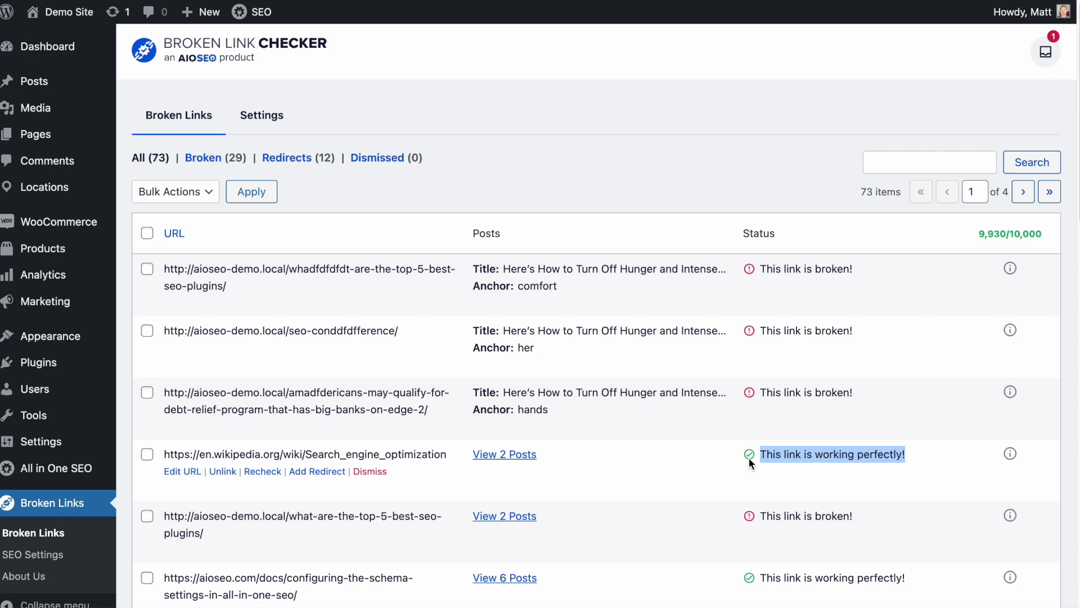
left_click(291, 158)
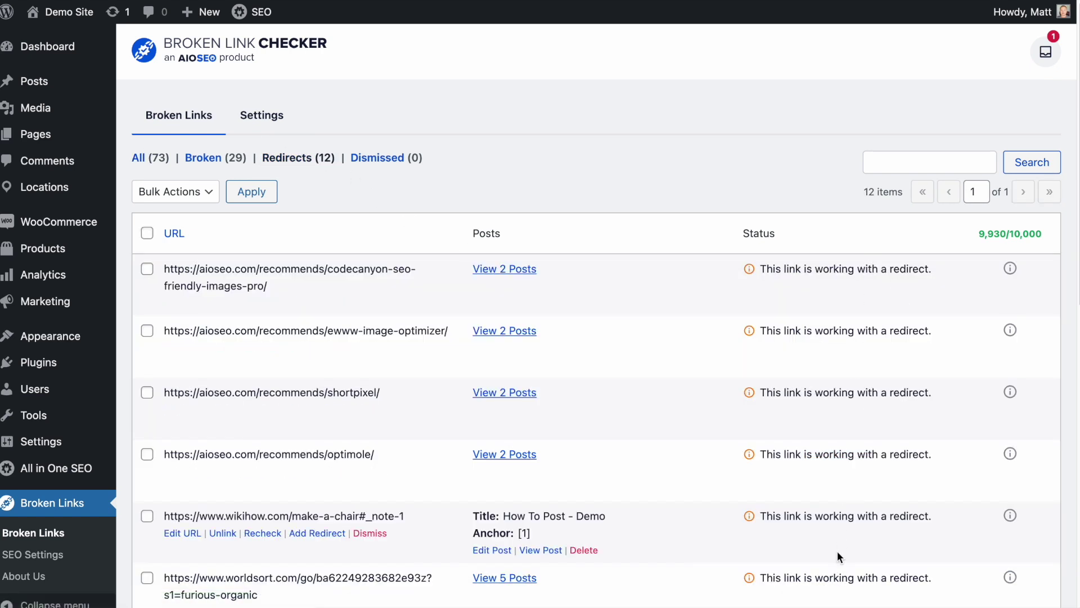
left_click(378, 158)
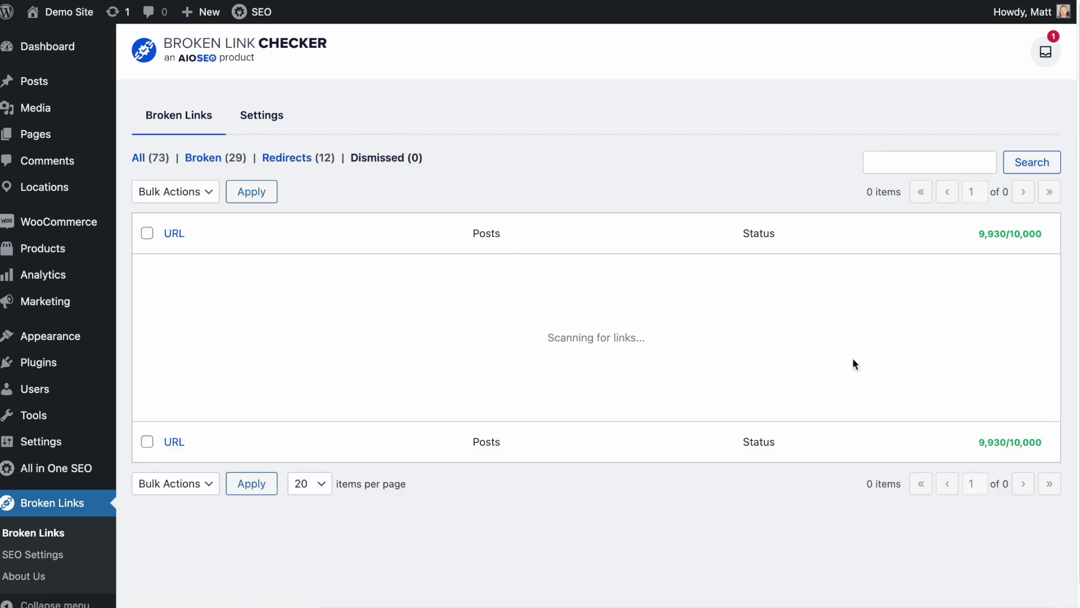
left_click(204, 157)
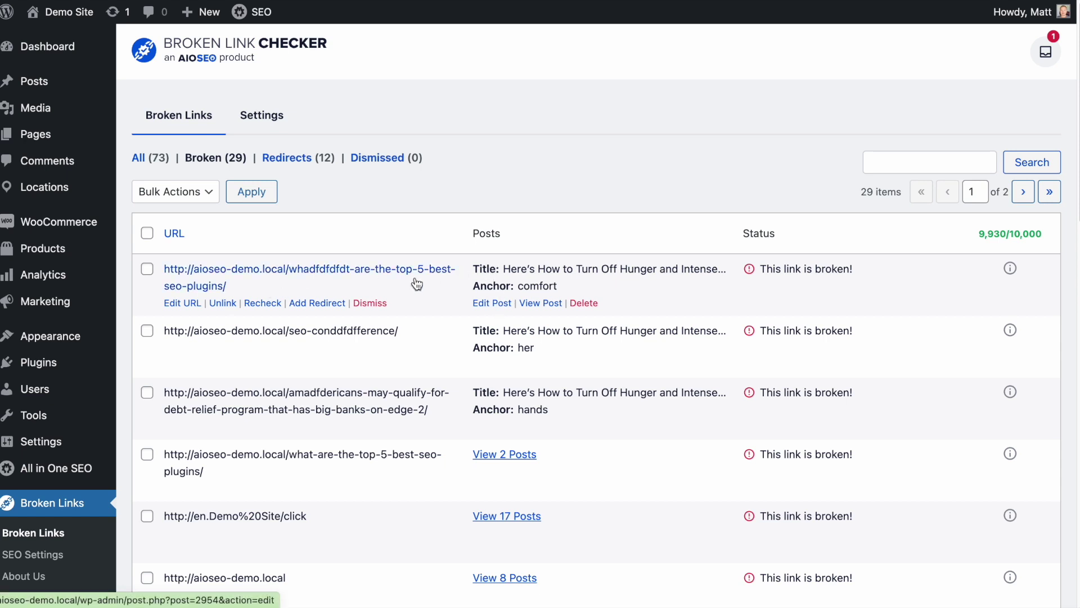
View the live post with the broken 'comfort', 'her' and 'hands' links in a new tab, then close it
right_click(537, 305)
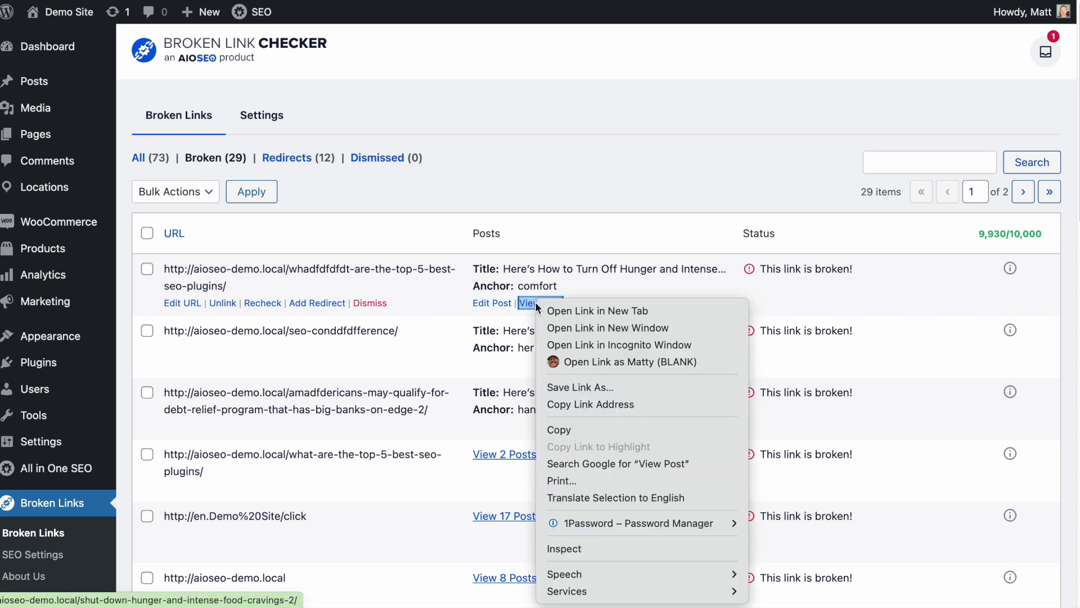
left_click(595, 314)
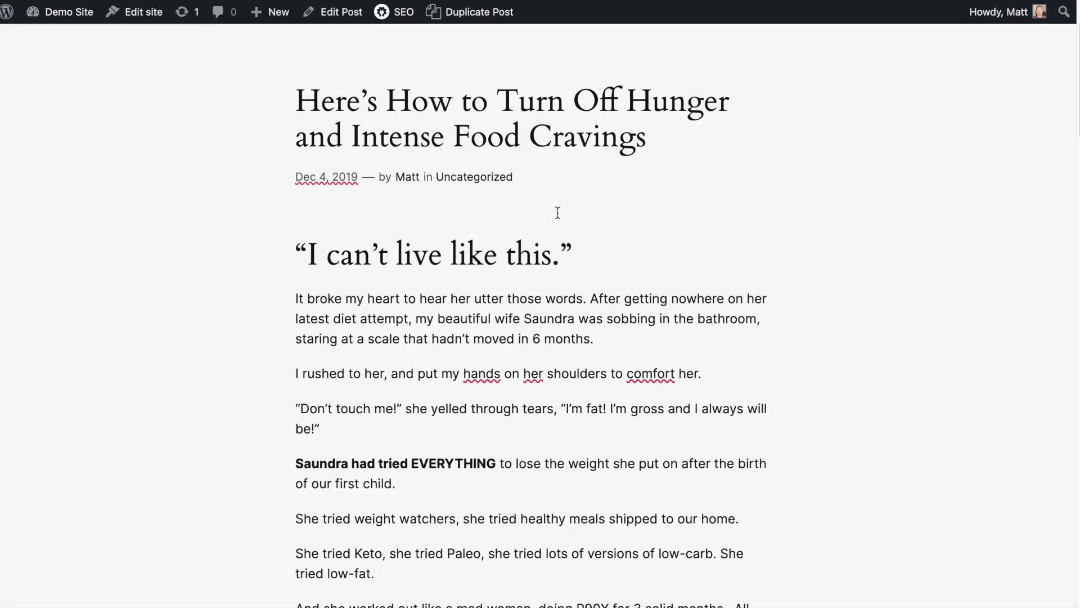
scroll(558, 212, "down", 3)
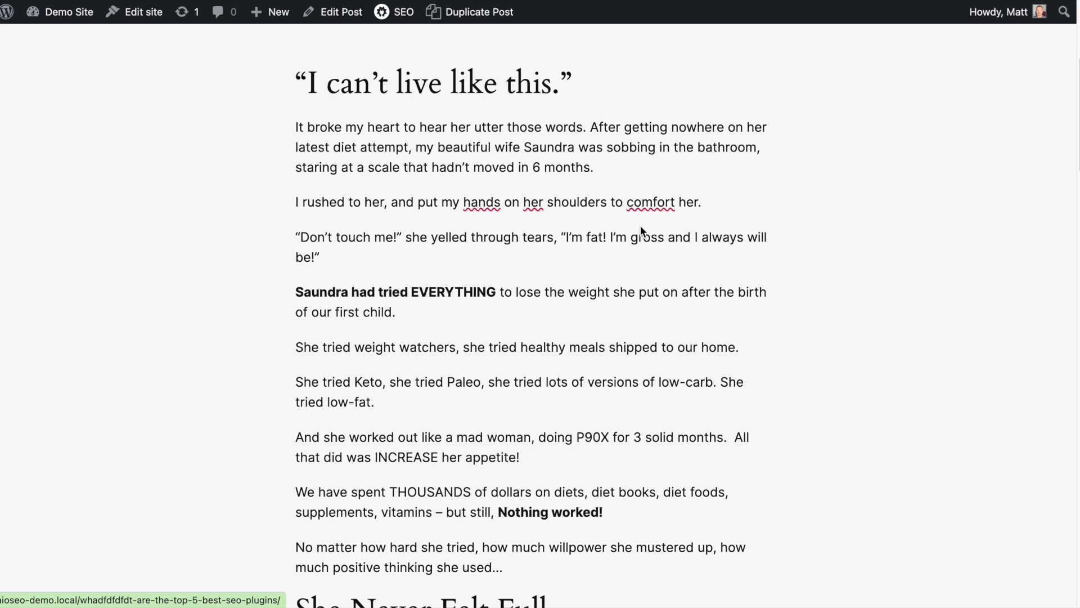
mouse_move(1018, 15)
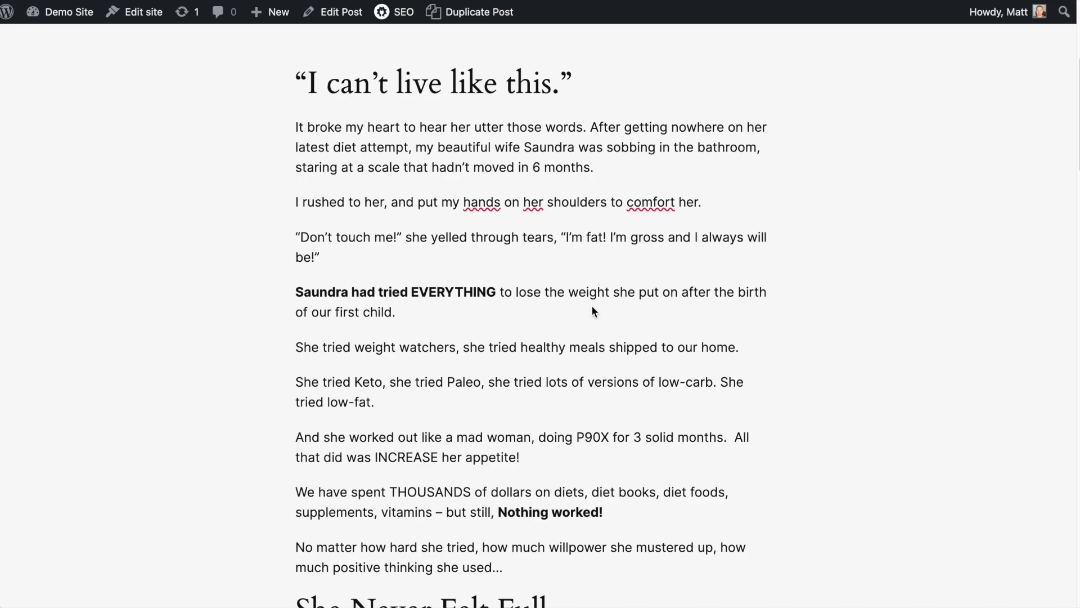
scroll(689, 296, "down", 15)
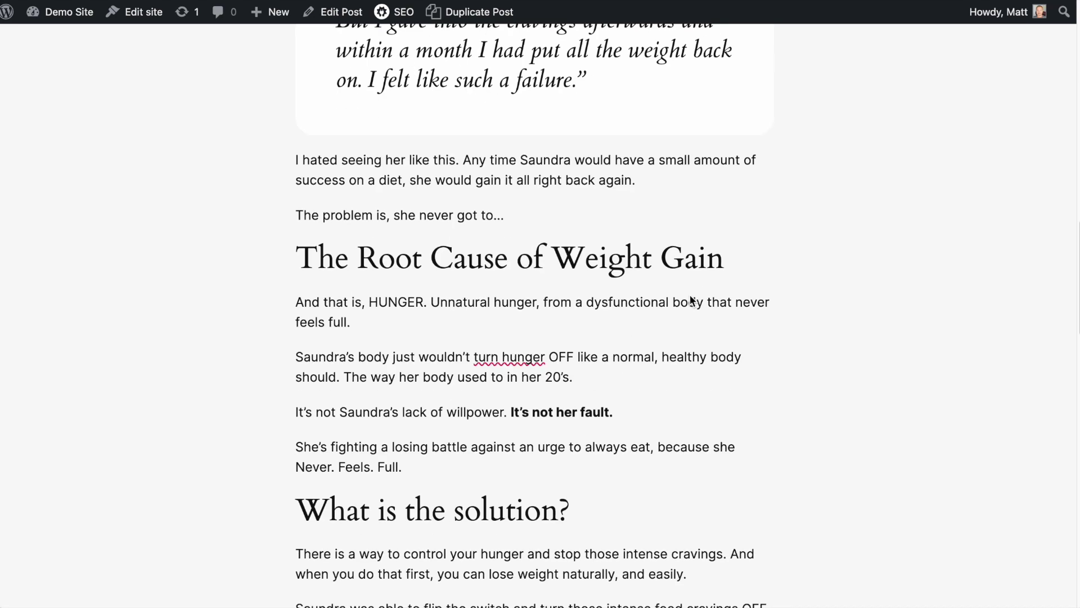
scroll(690, 296, "down", 5)
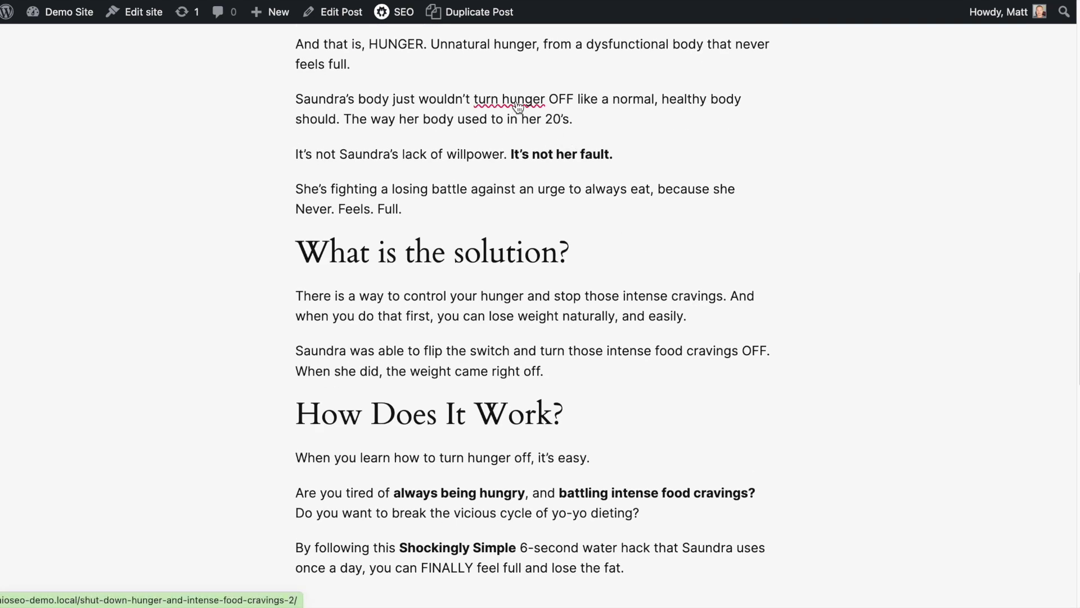
scroll(612, 273, "down", 9)
scroll(612, 272, "up", 19)
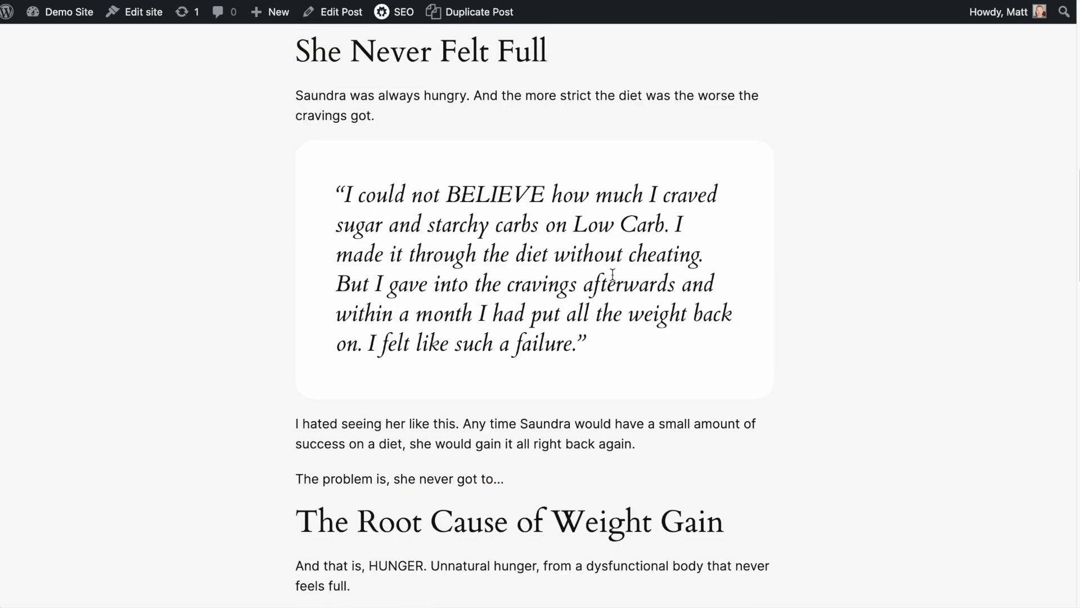
scroll(613, 272, "up", 12)
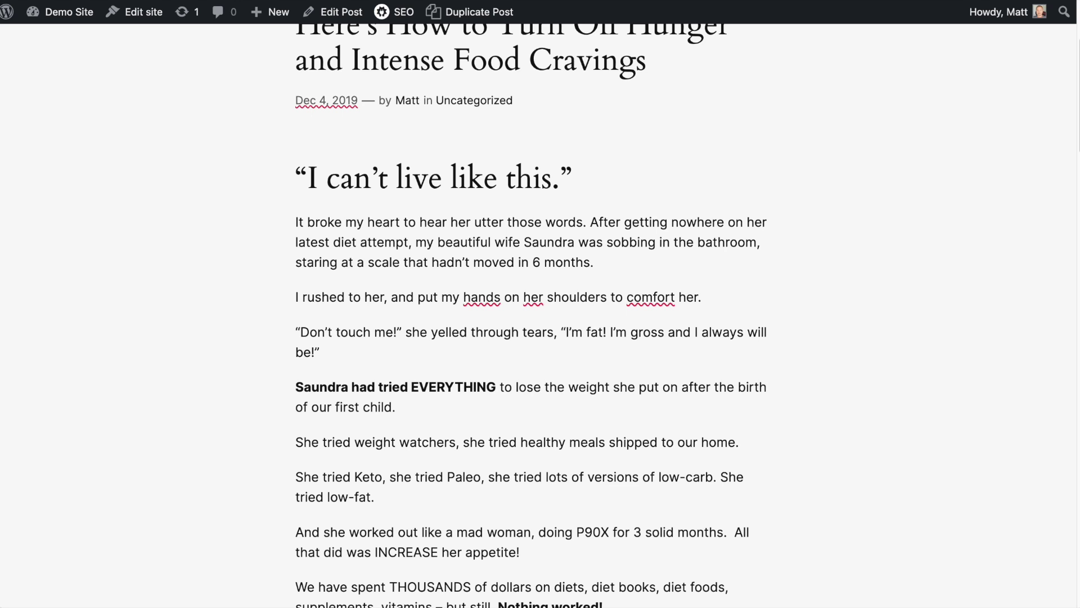
key("ctrl+w")
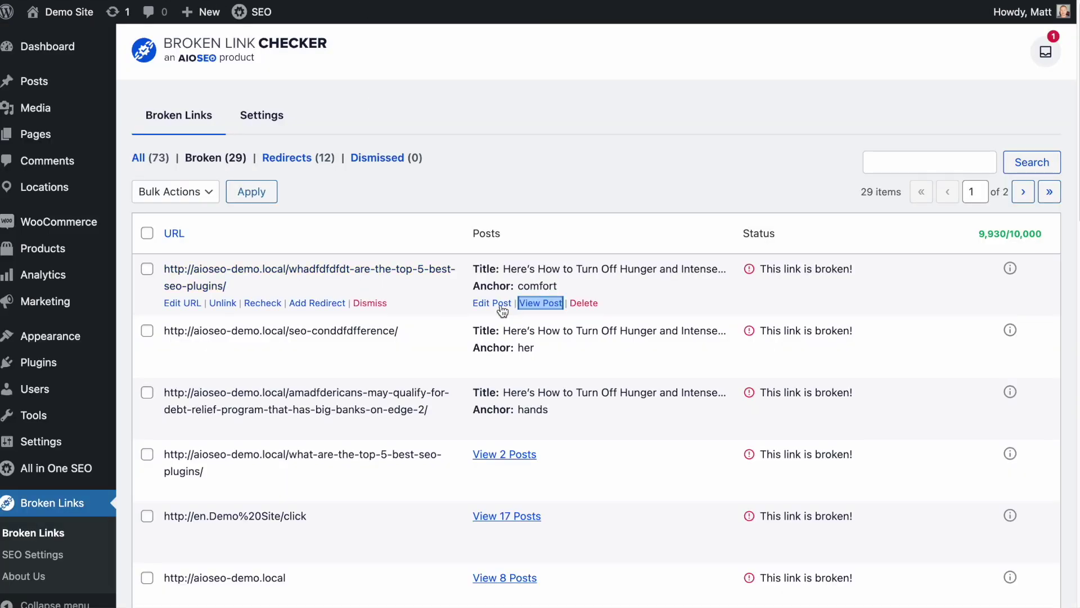
Relink the word 'comfort' to the What Are The Top 5 Best SEO Plugins post and update the post
left_click(495, 307)
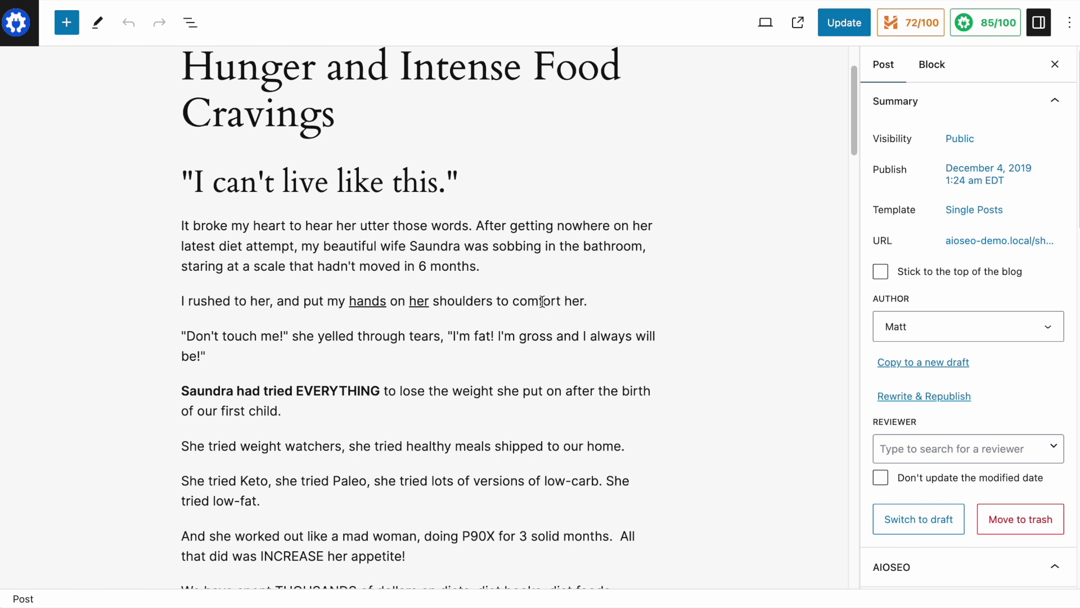
left_click(543, 301)
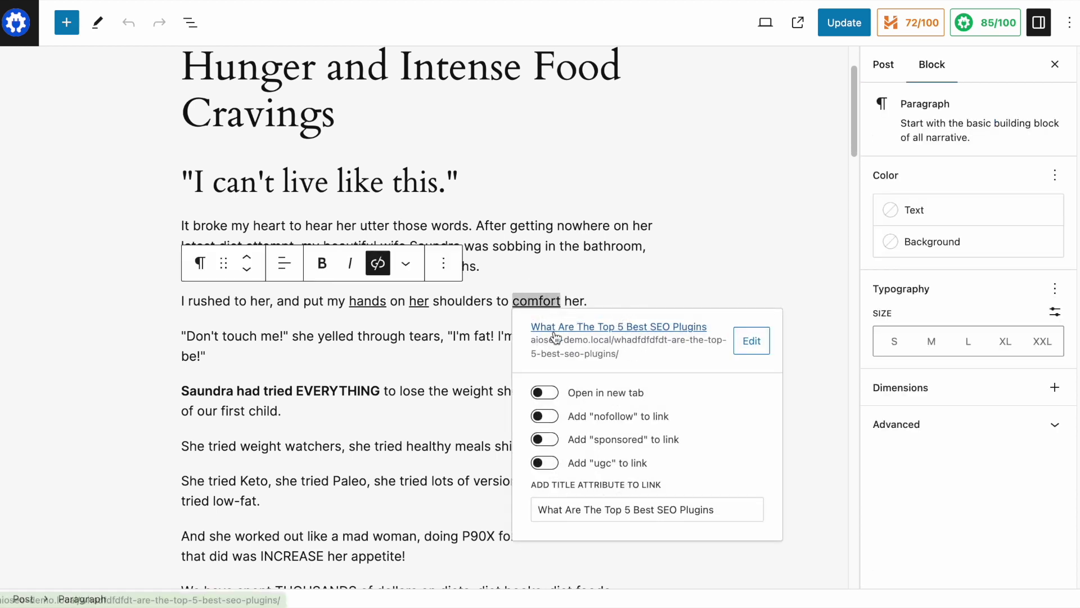
left_click(761, 344)
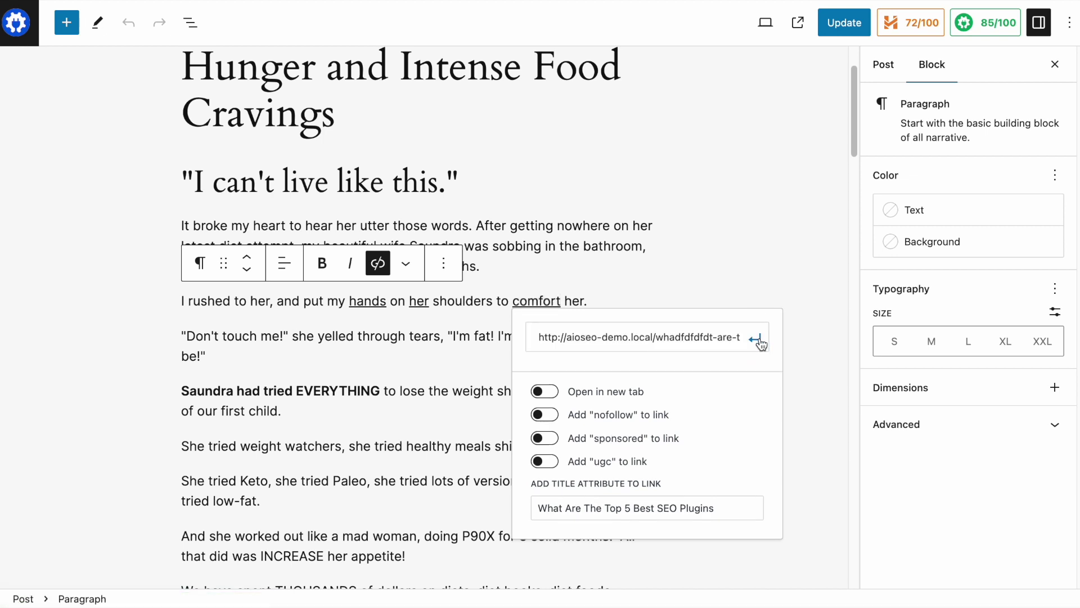
left_click(646, 338)
key("ctrl+a")
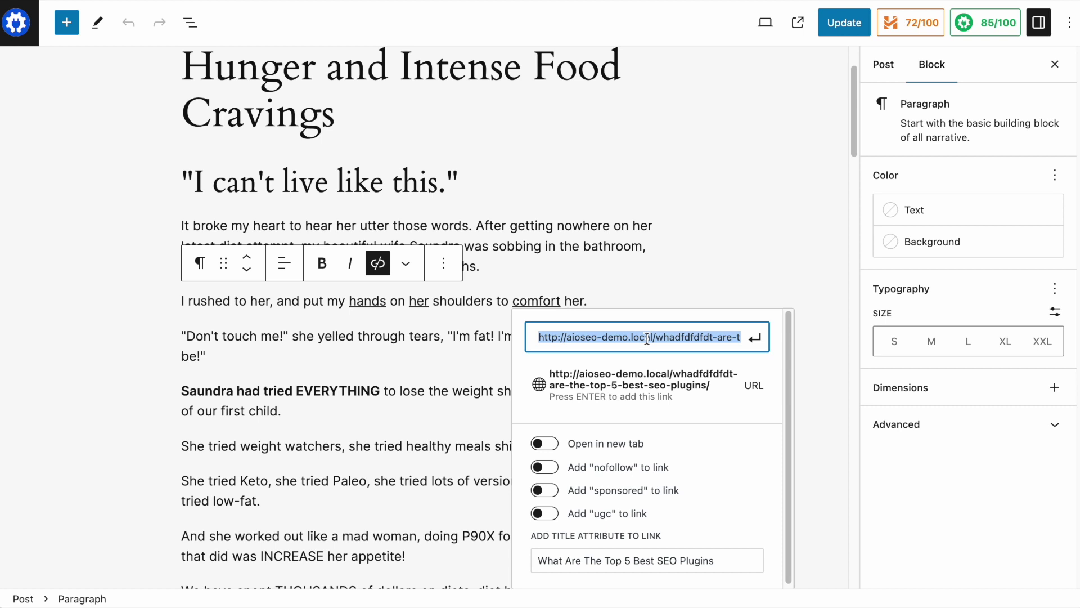
key("BackSpace")
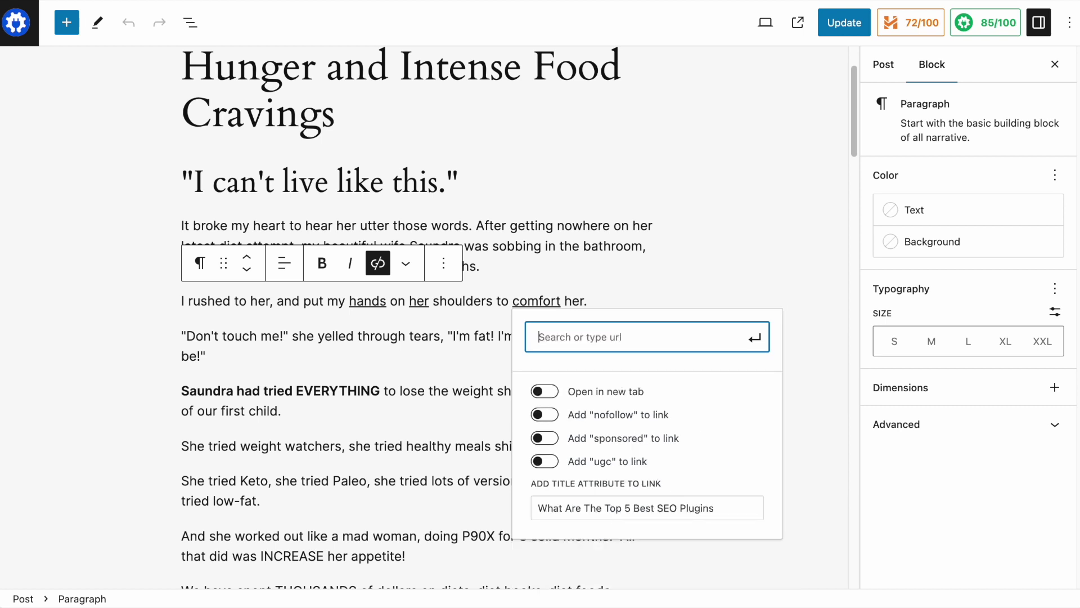
type("what are the")
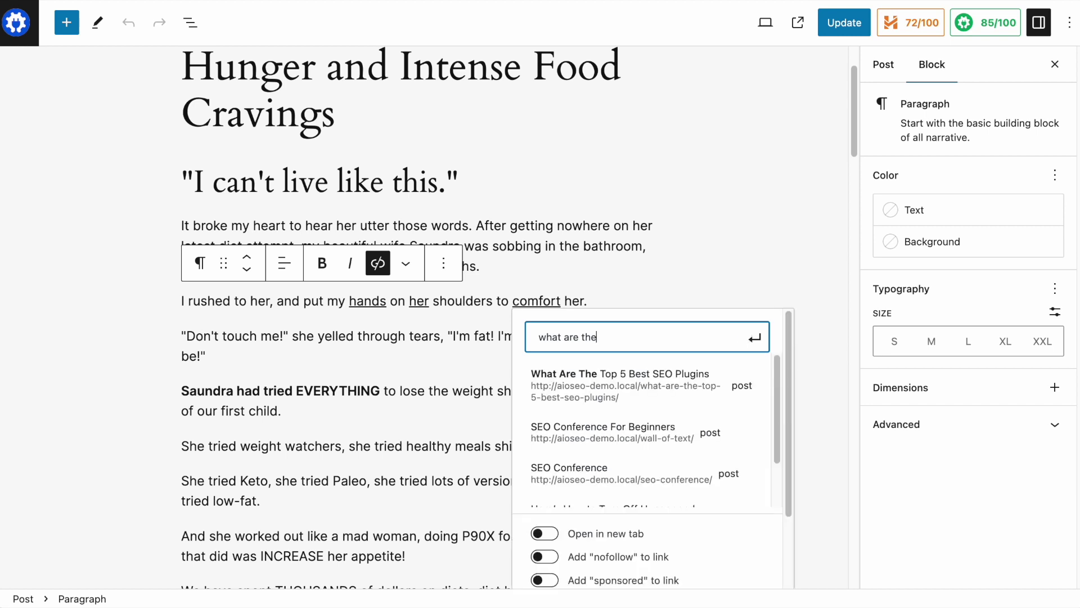
left_click(631, 385)
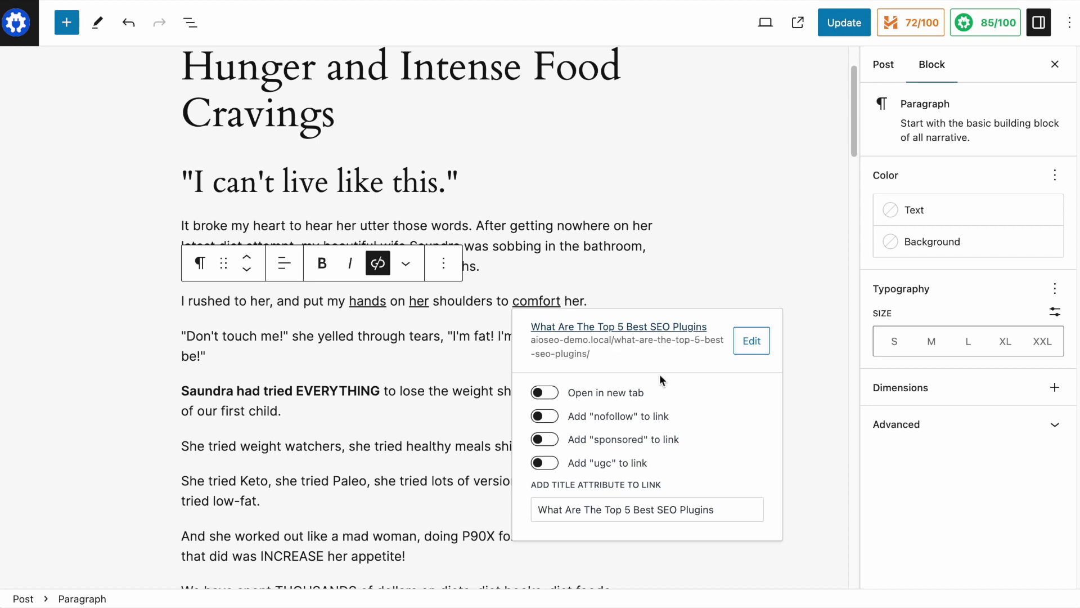
left_click(602, 280)
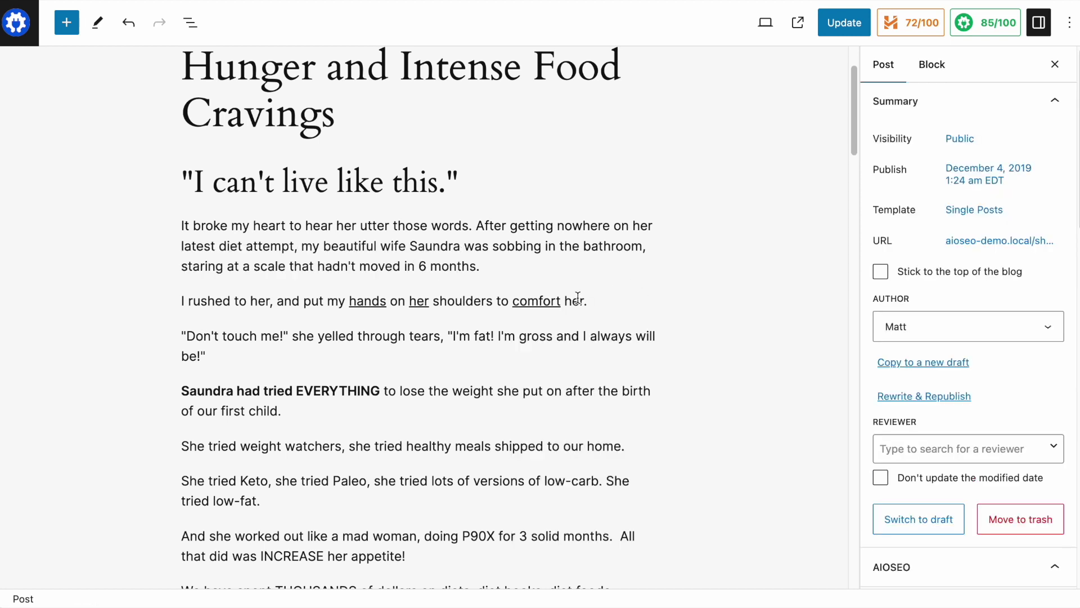
left_click(851, 33)
Return to the Broken Links report and filter to All, now 72 links with 28 broken
left_click(16, 22)
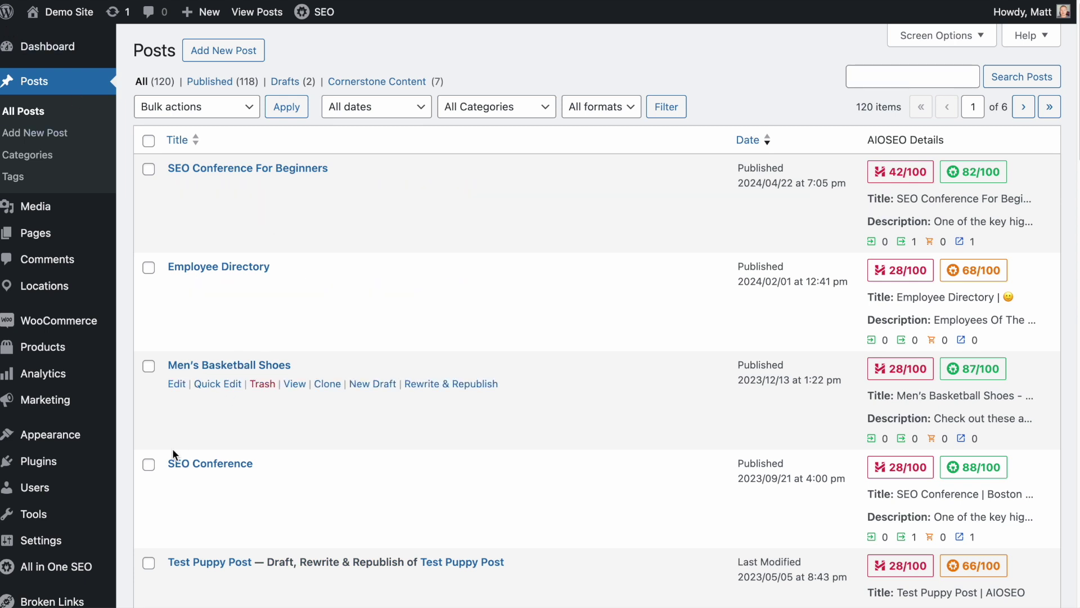
left_click(48, 601)
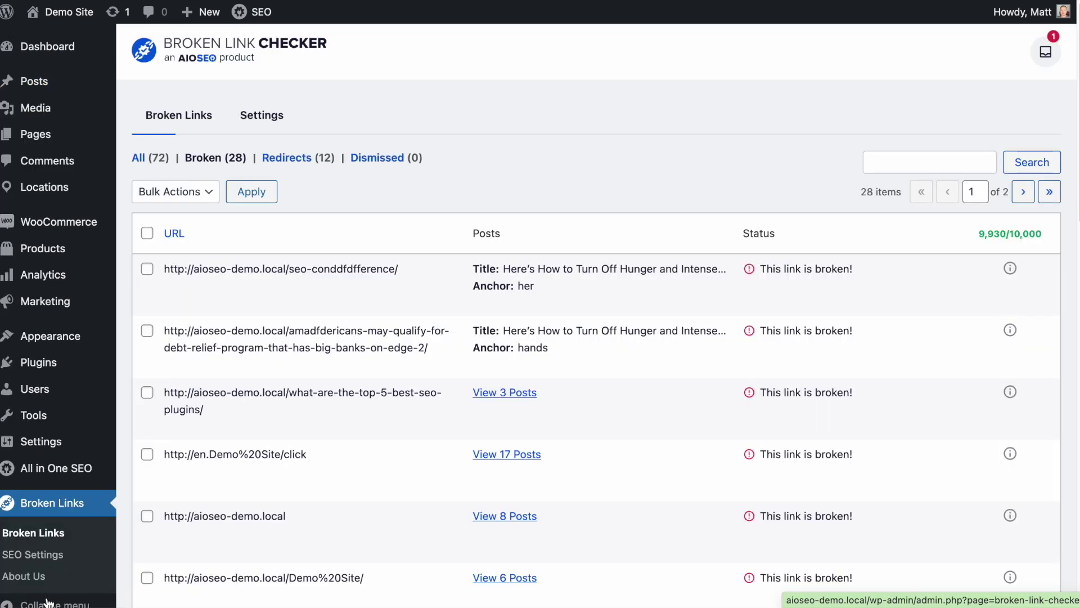
mouse_move(593, 271)
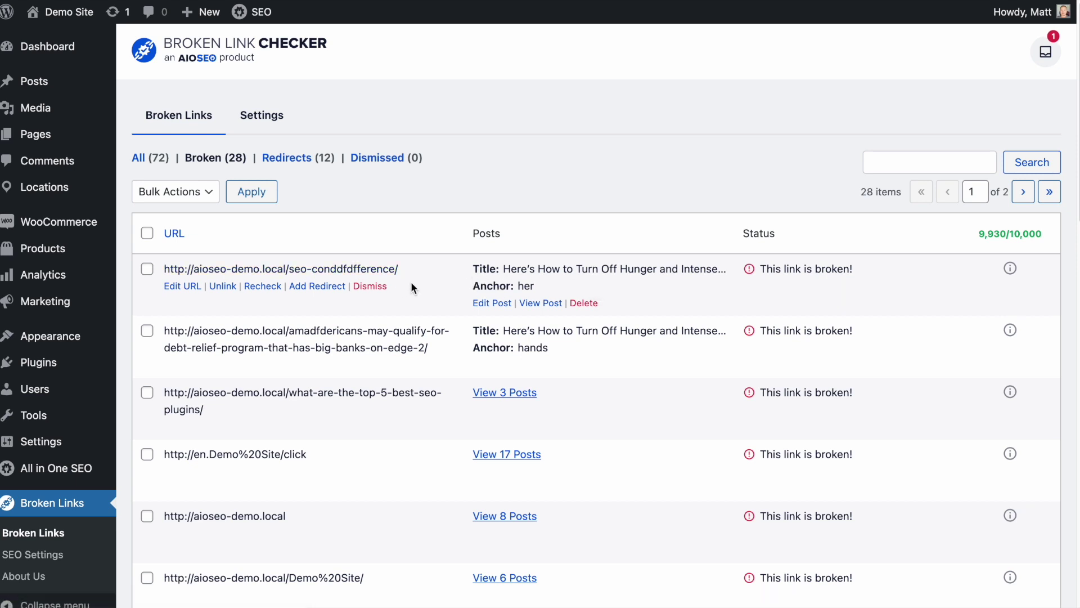
left_click_drag(536, 286, 521, 286)
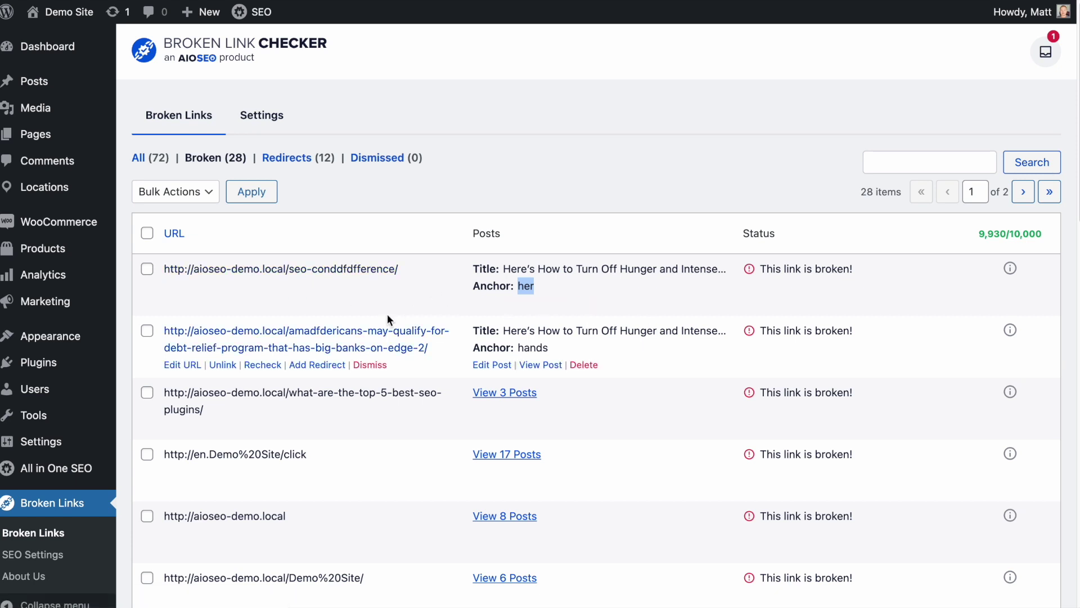
left_click(62, 506)
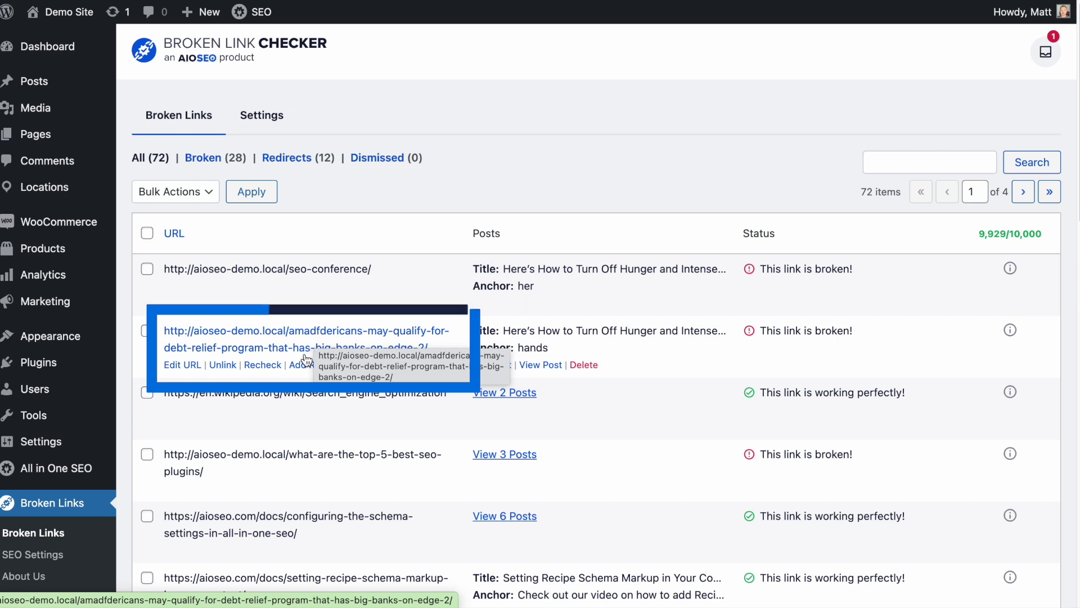
Delete the stray 'adfd' from the 'hands' link URL so it reaches americans-may-qualify, and update it
left_click(183, 366)
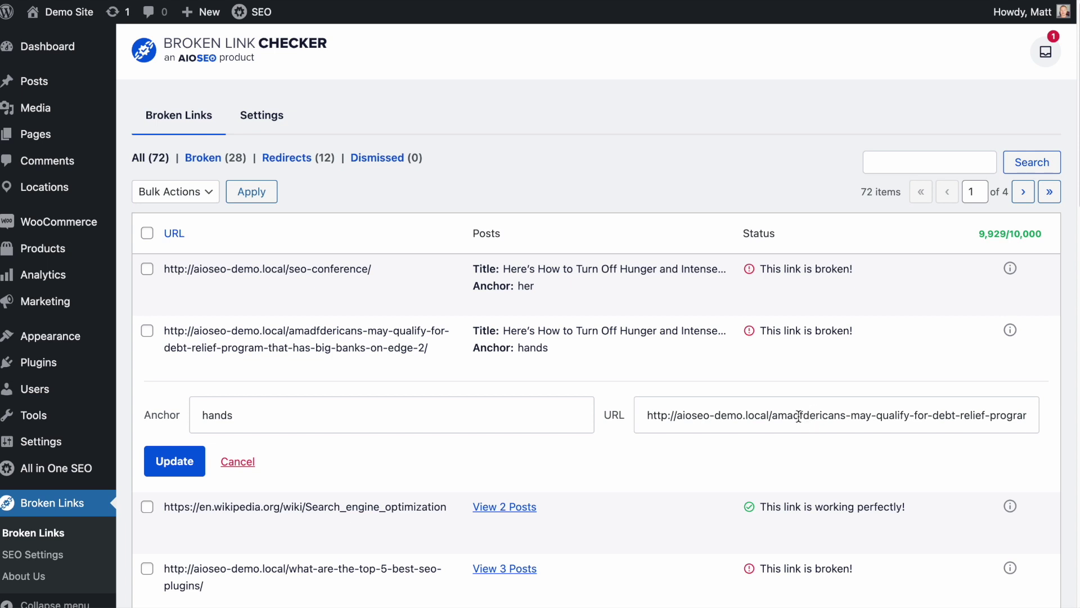
left_click_drag(786, 415, 811, 414)
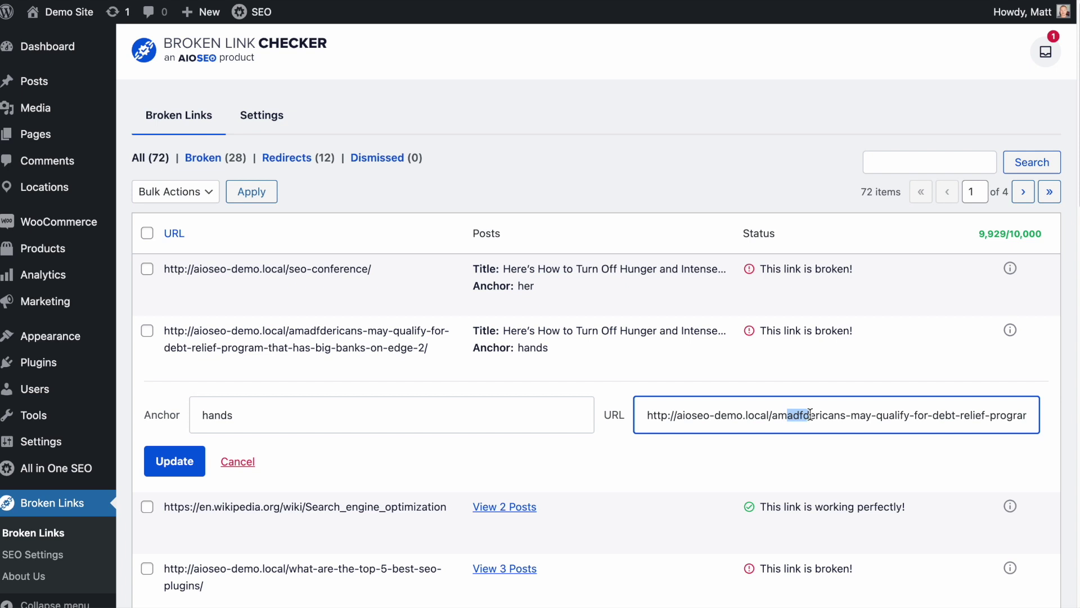
key("BackSpace")
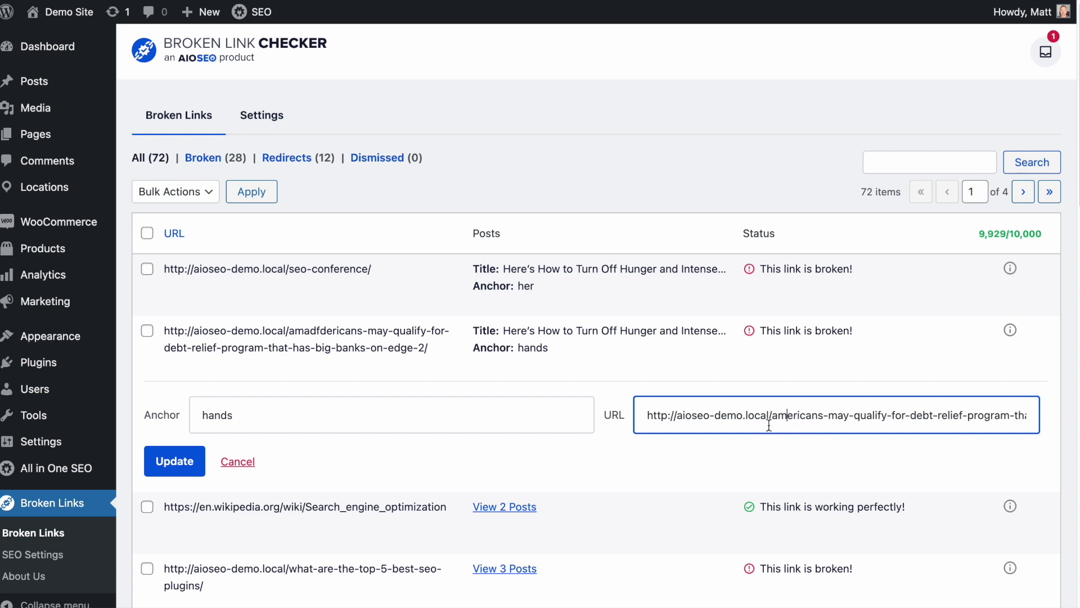
key("Right")
key("Right")
scroll(821, 416, "down", 1)
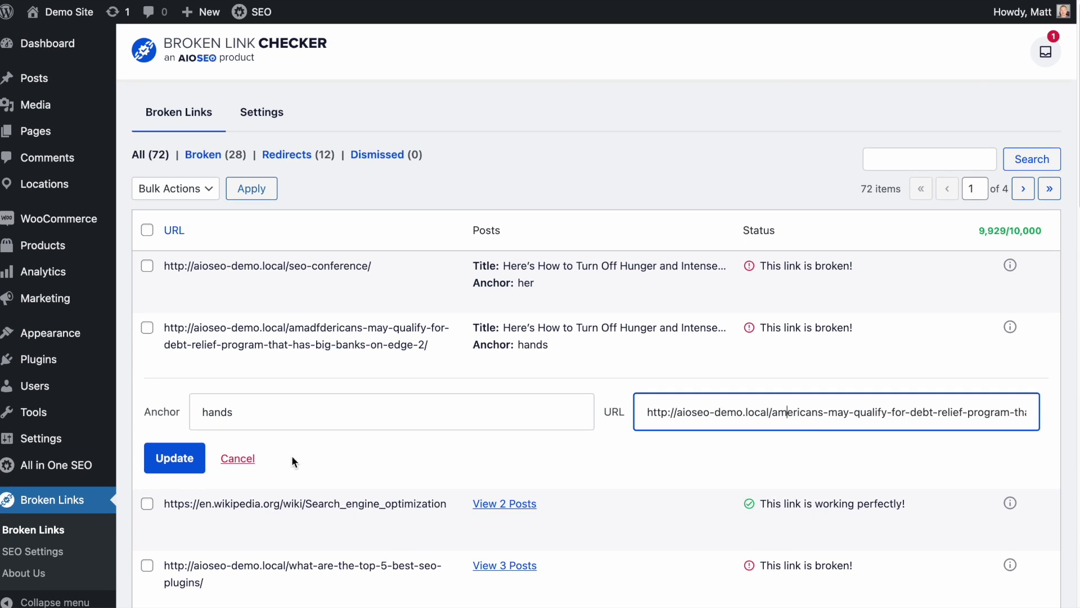
left_click(185, 454)
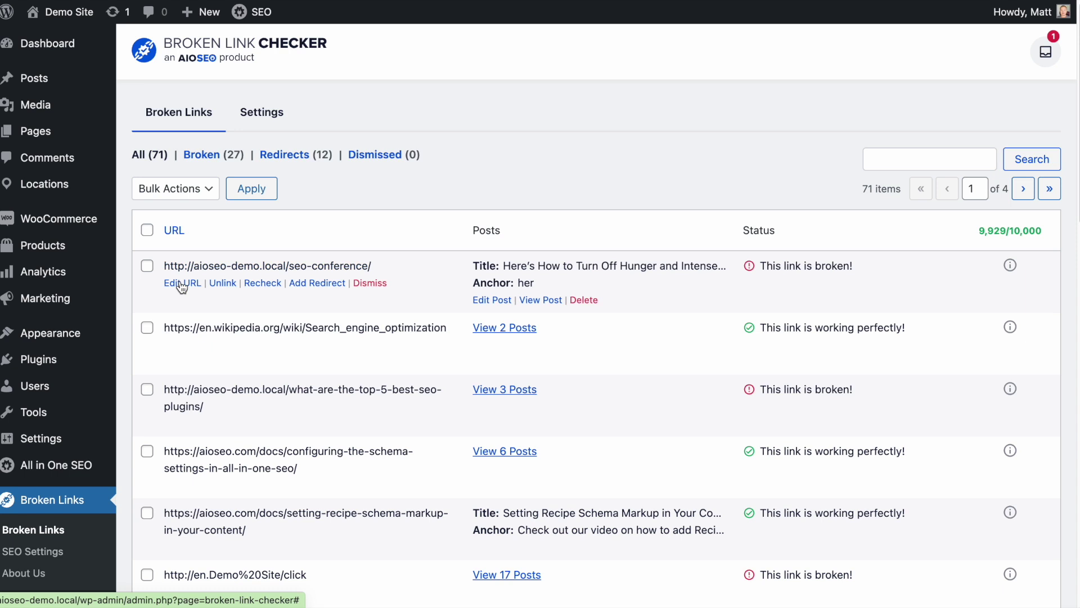
left_click(182, 283)
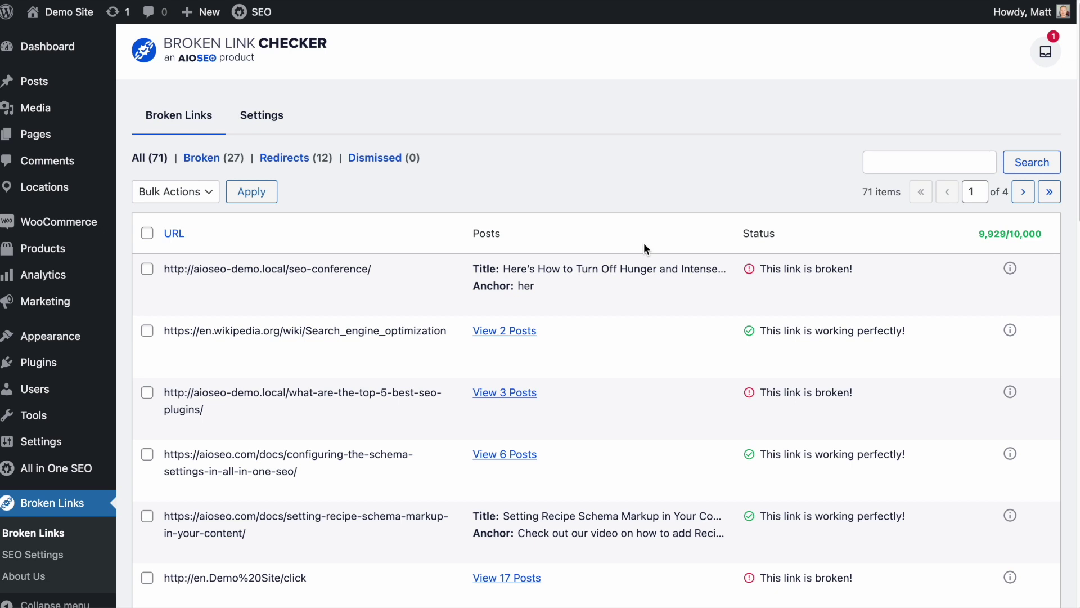
mouse_move(475, 371)
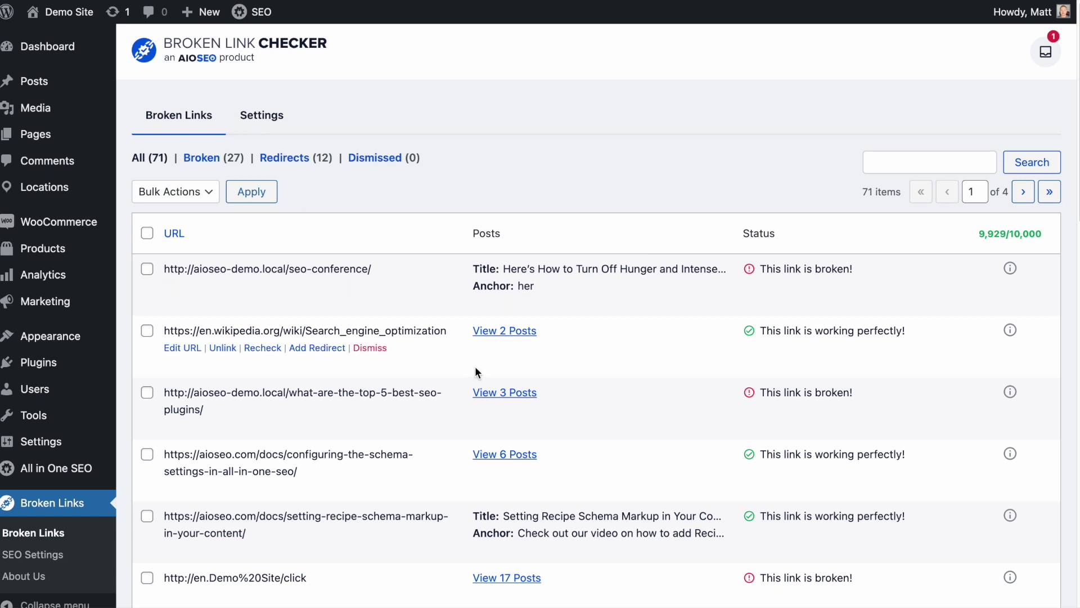
Open the Broken Link Checker Settings tab and scroll through the license, link tweaks and highlighting options
left_click(278, 116)
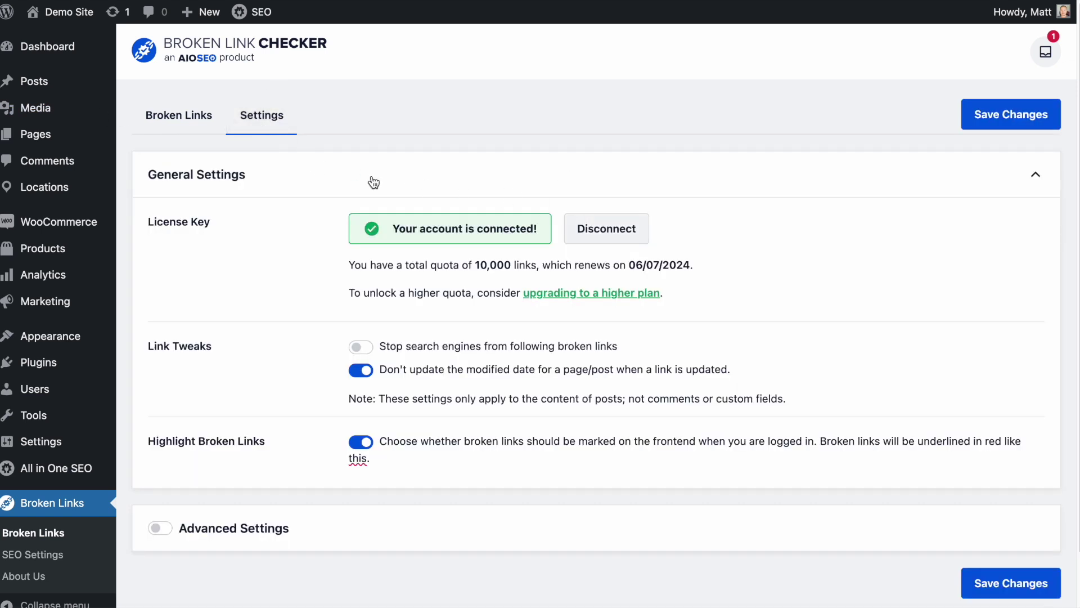
scroll(601, 279, "down", 1)
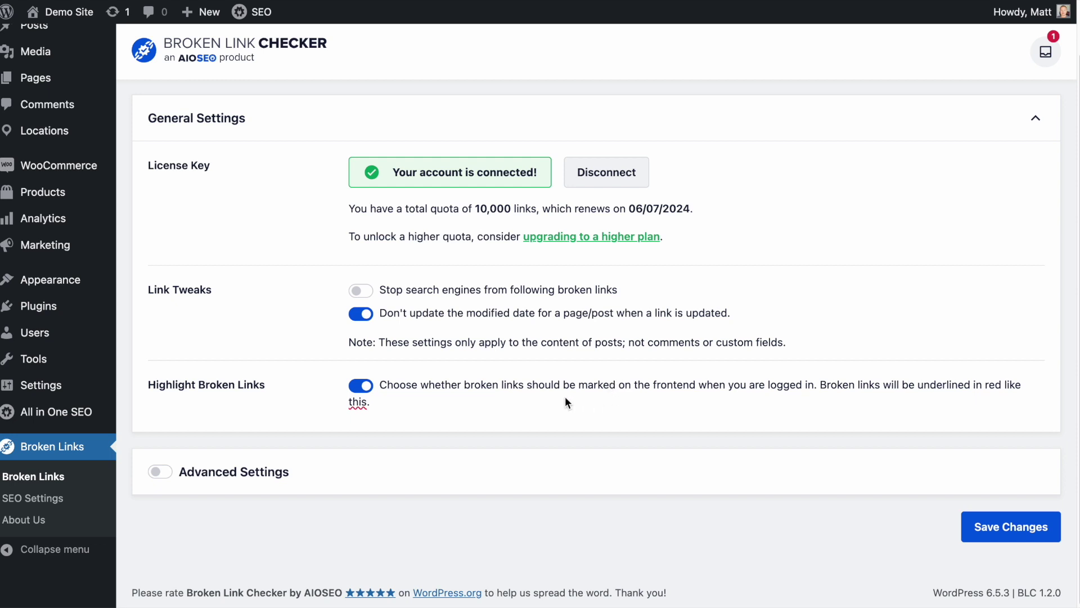
Leave Highlight Broken Links enabled after toggling it, and switch on Advanced Settings
left_click(366, 387)
left_click(365, 388)
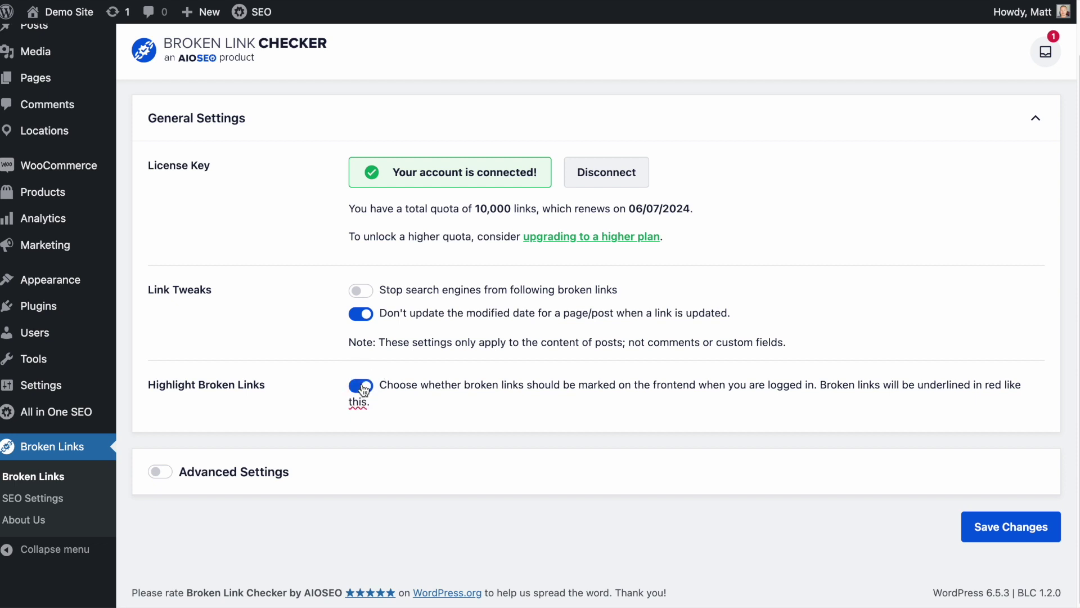
left_click(161, 475)
scroll(586, 363, "down", 5)
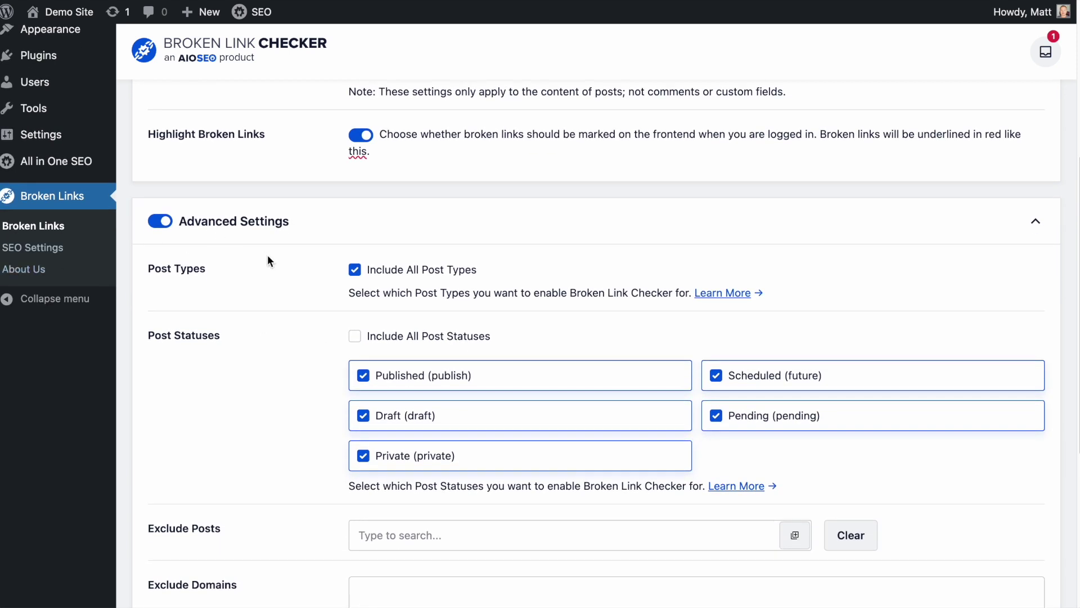
Keep all post types and drafts included, and tick Include All Post Statuses
left_click(355, 270)
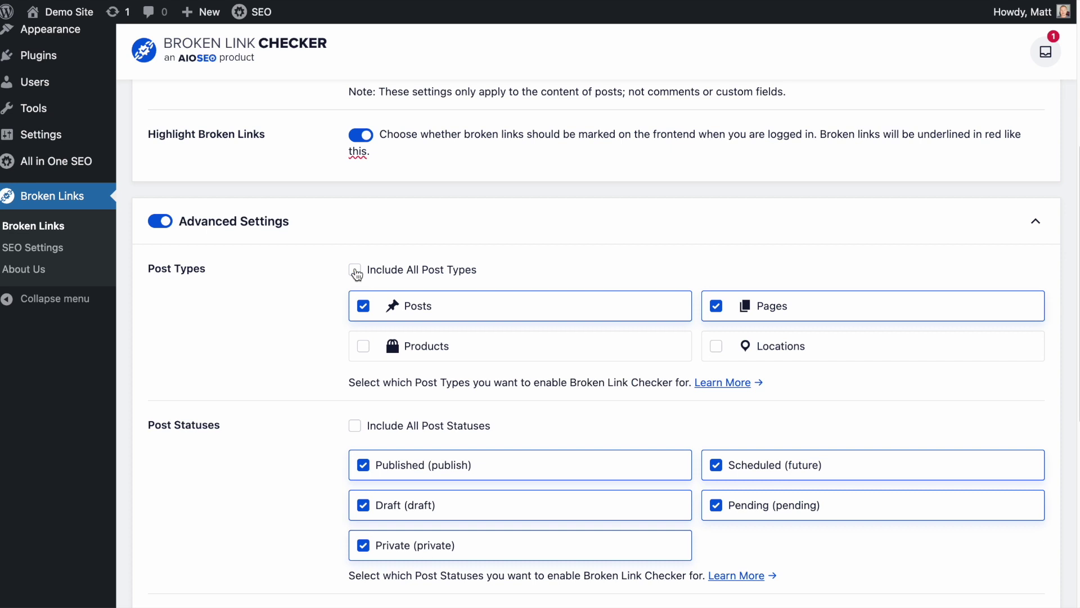
left_click(355, 271)
scroll(282, 366, "down", 1)
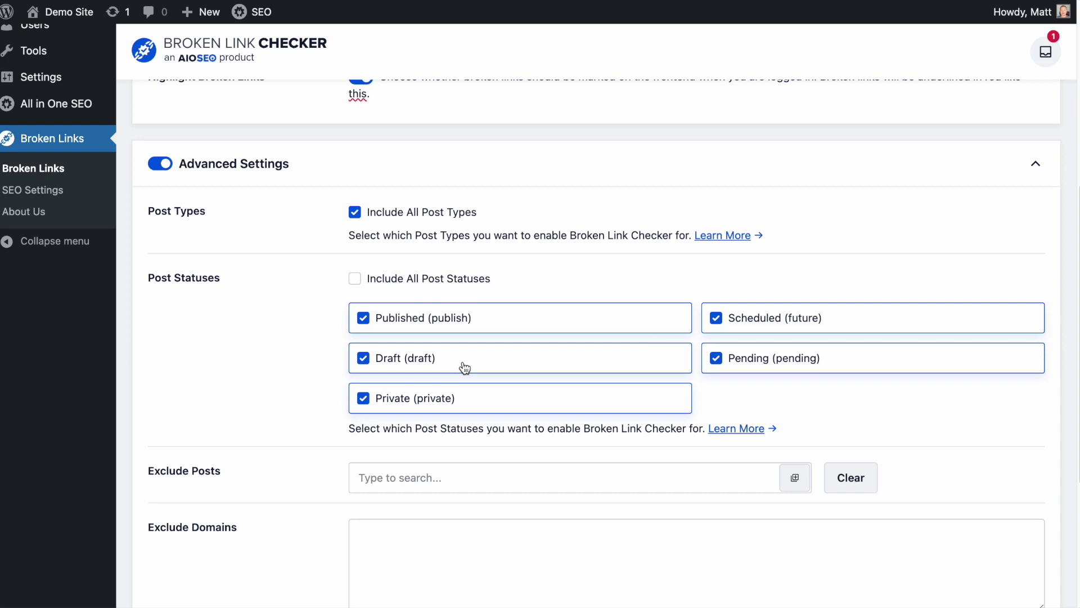
left_click(364, 358)
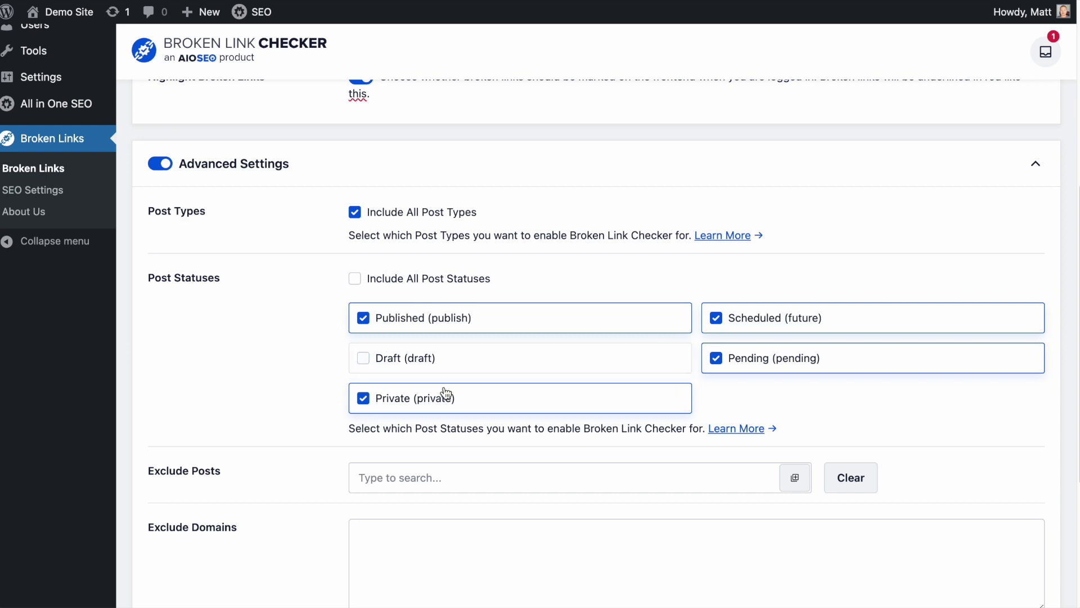
left_click(364, 360)
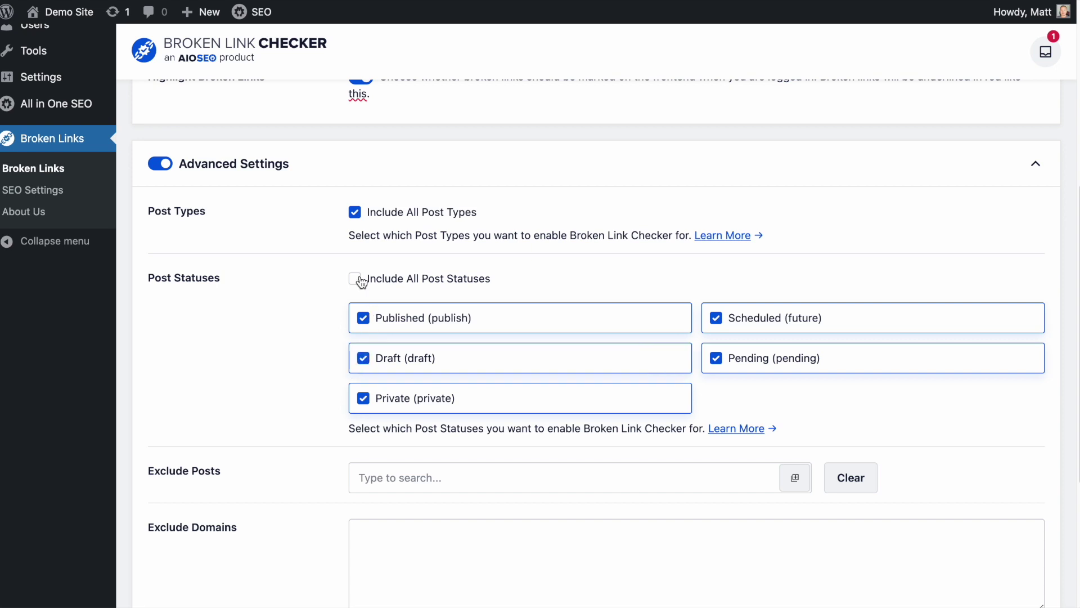
left_click(360, 283)
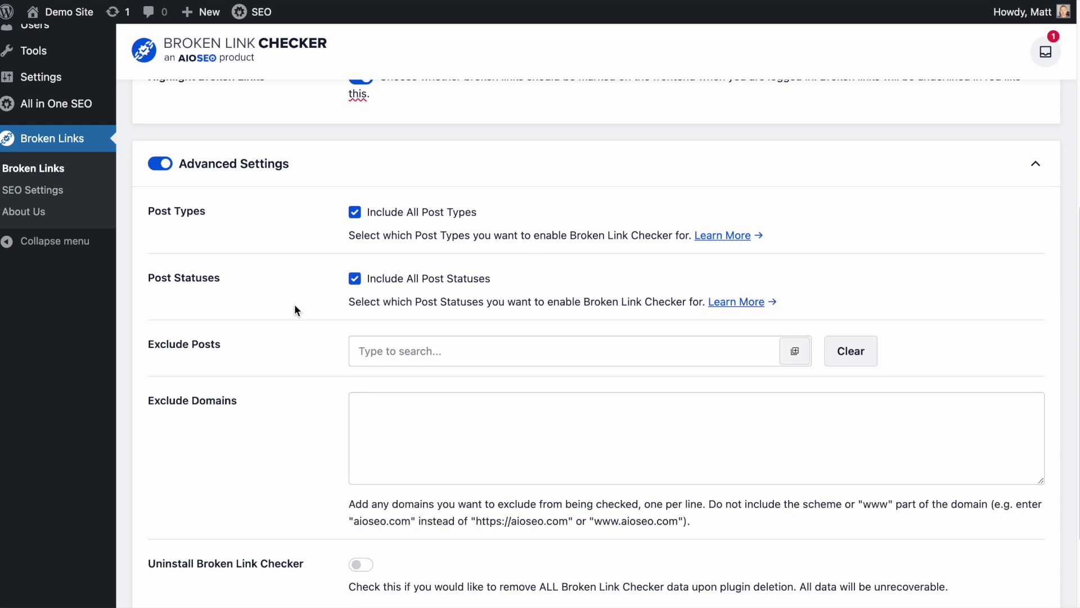
Search 'seo' in Exclude Posts, then dismiss the search without excluding any post
scroll(289, 309, "down", 2)
scroll(287, 314, "down", 1)
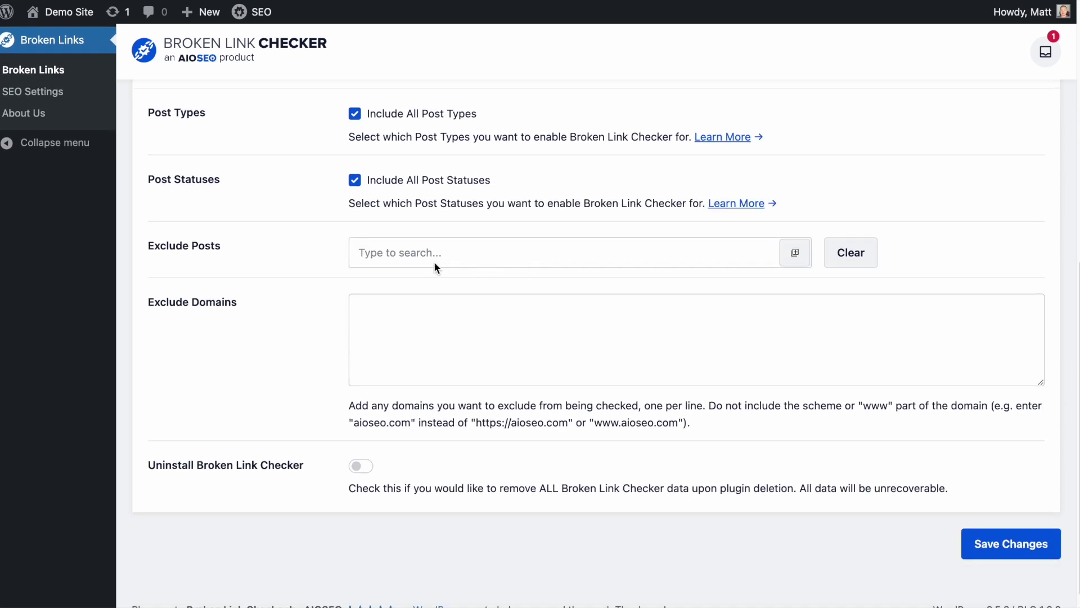
left_click(452, 258)
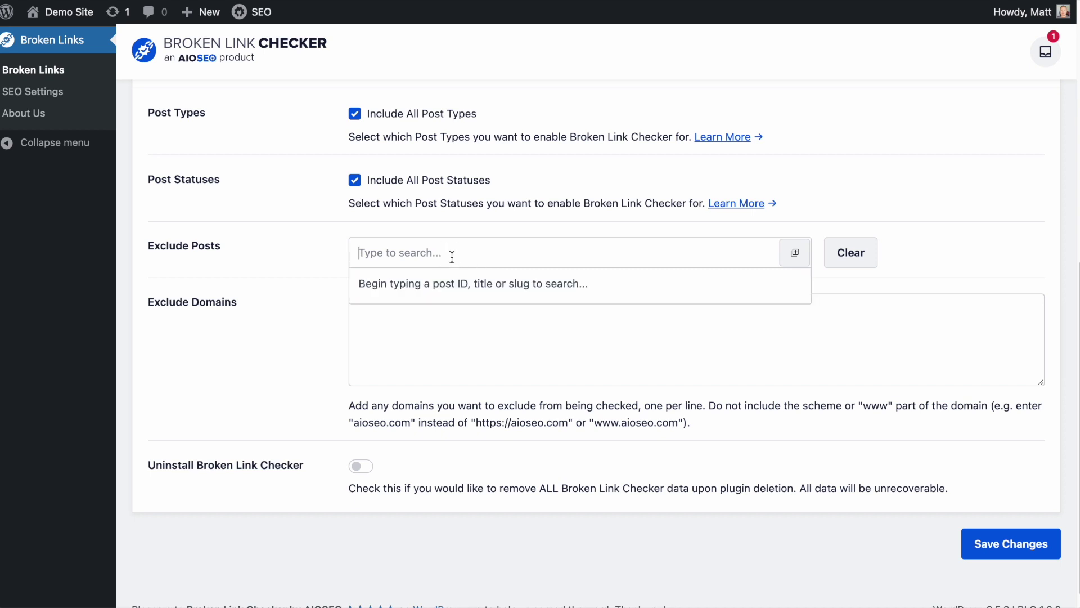
type("seo")
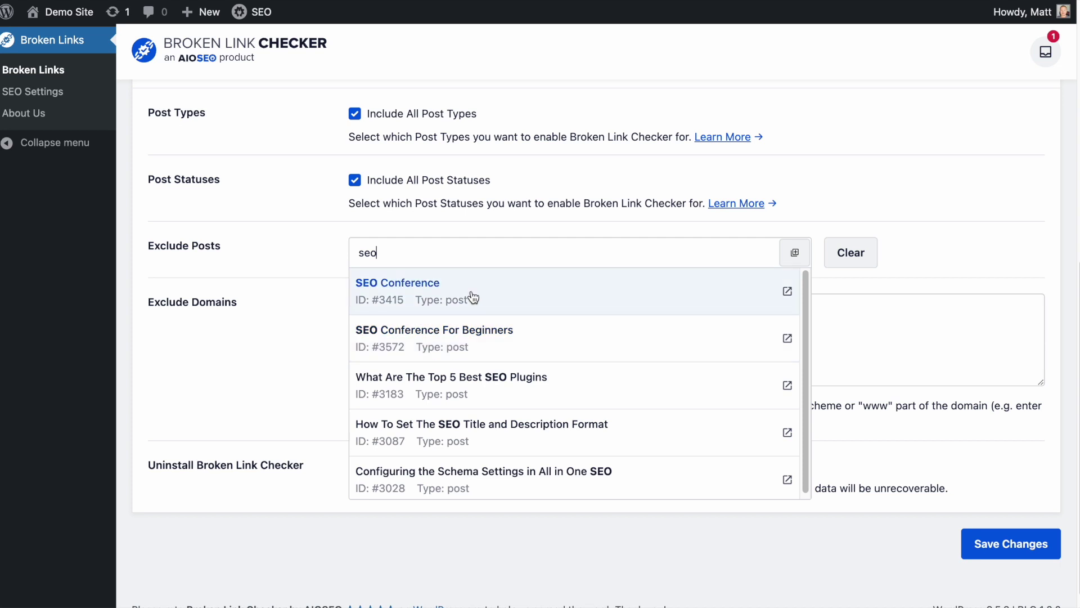
left_click(299, 237)
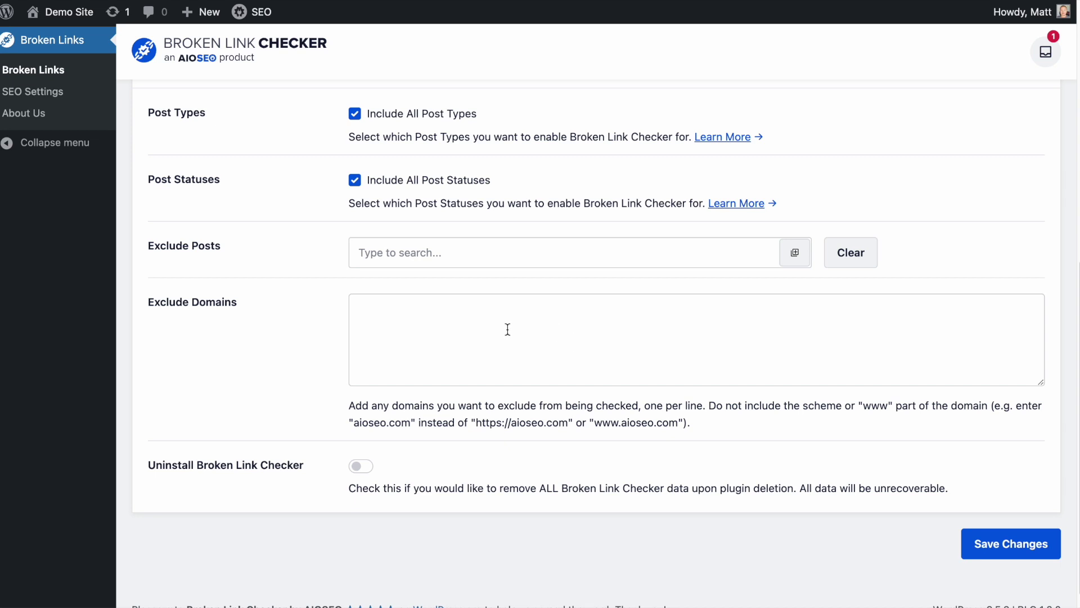
Turn Uninstall Broken Link Checker on and back off so plugin data is kept, then save the settings
scroll(508, 330, "down", 1)
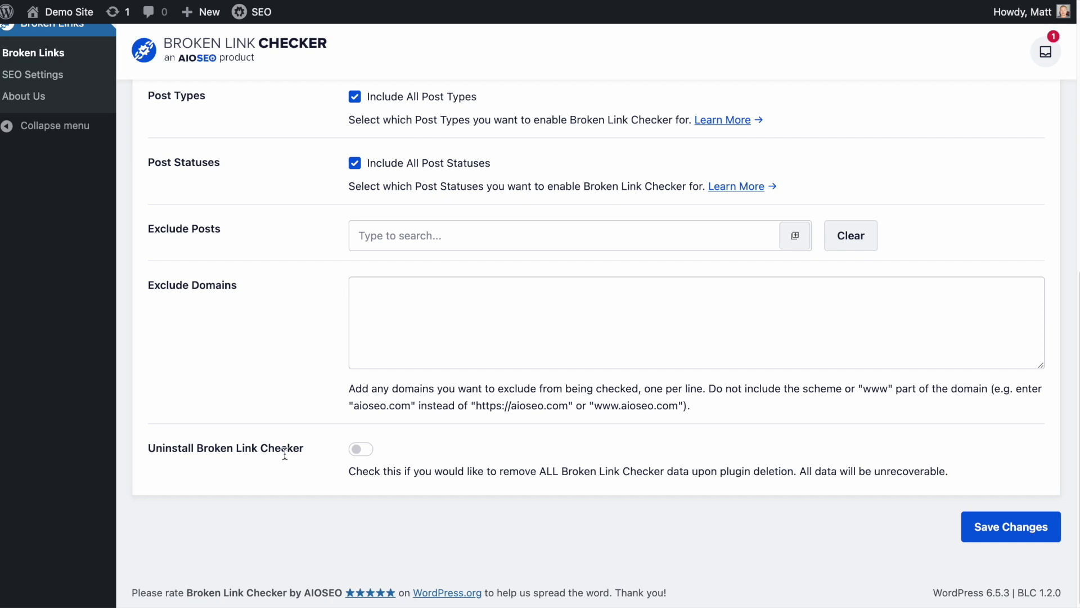
left_click(367, 453)
left_click(360, 449)
left_click(1010, 529)
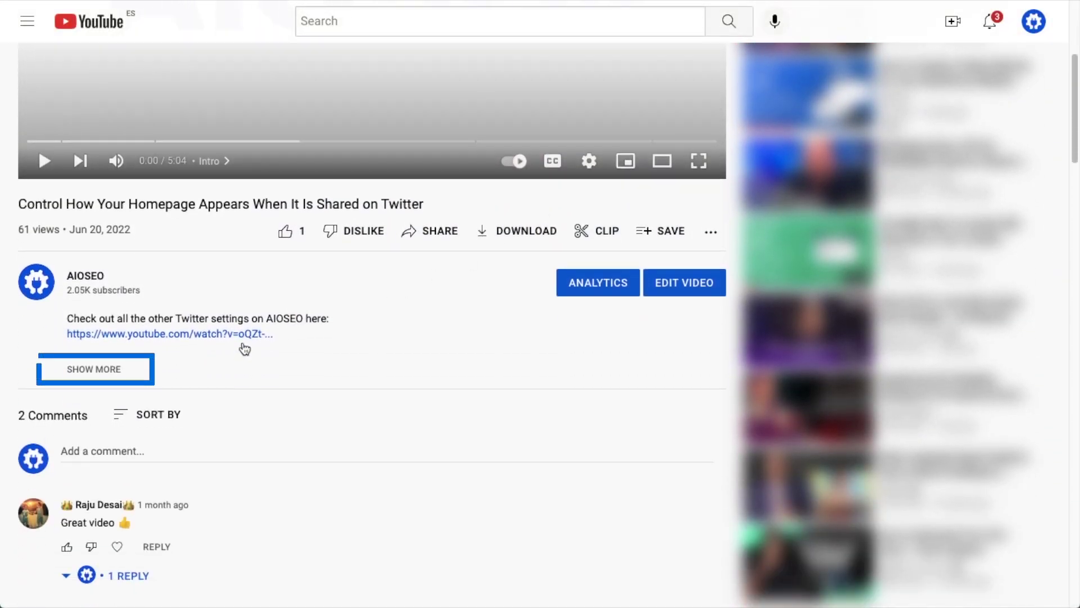
Show the video's full description and scroll down to the aioseo.com link
left_click(108, 372)
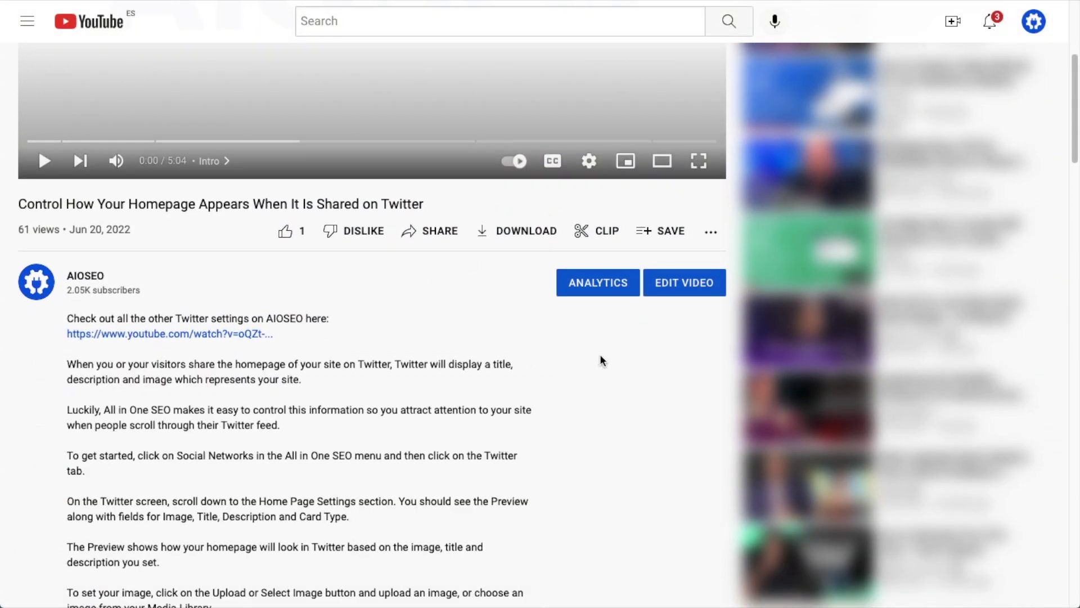
scroll(601, 360, "down", 15)
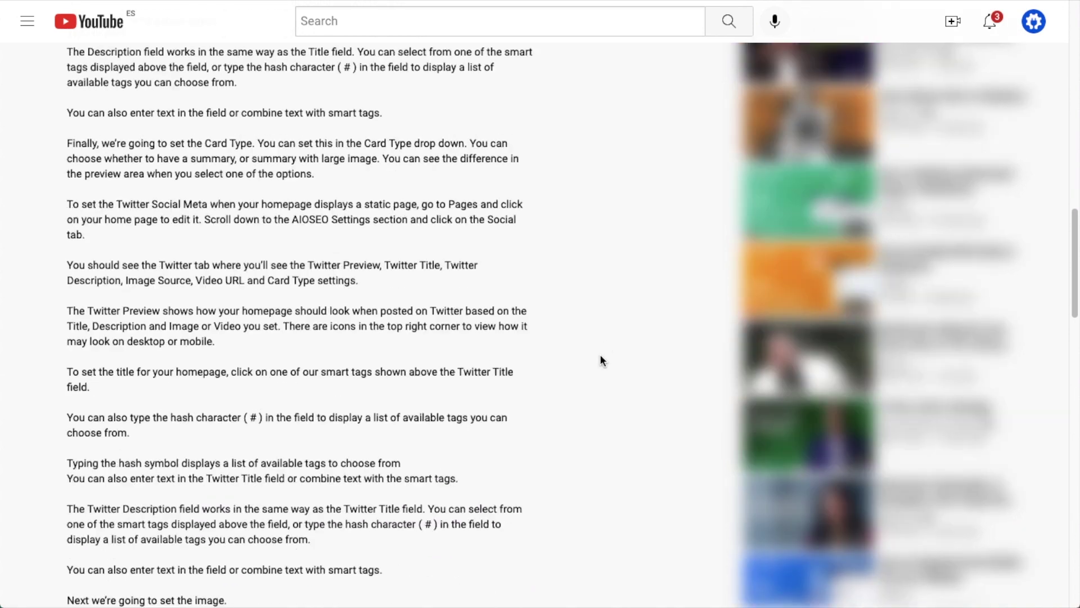
scroll(600, 360, "down", 9)
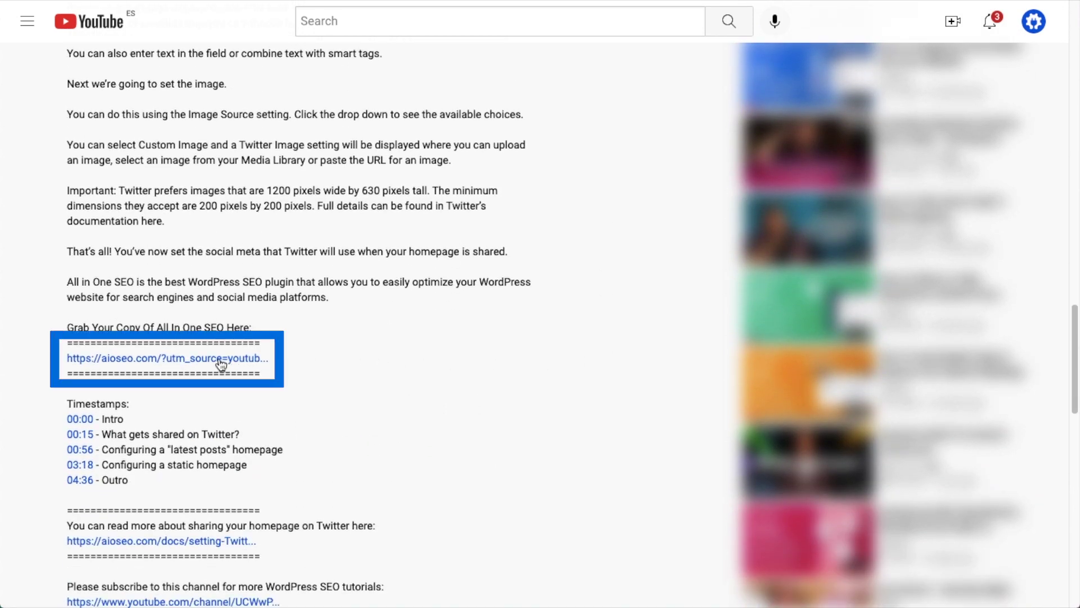
Follow the aioseo.com link in the video description to the AIOSEO homepage
left_click(204, 360)
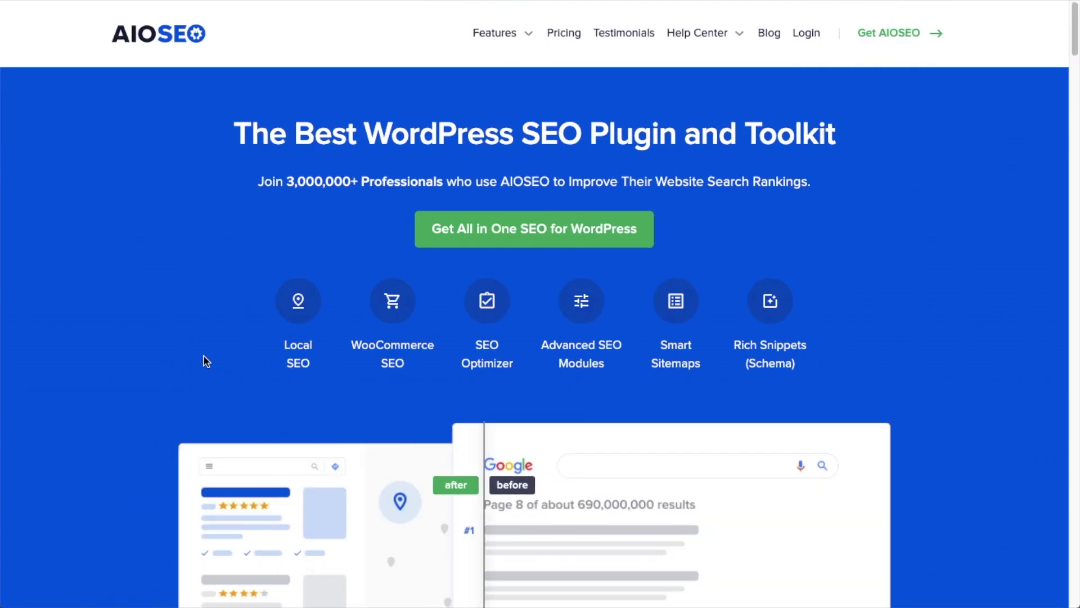